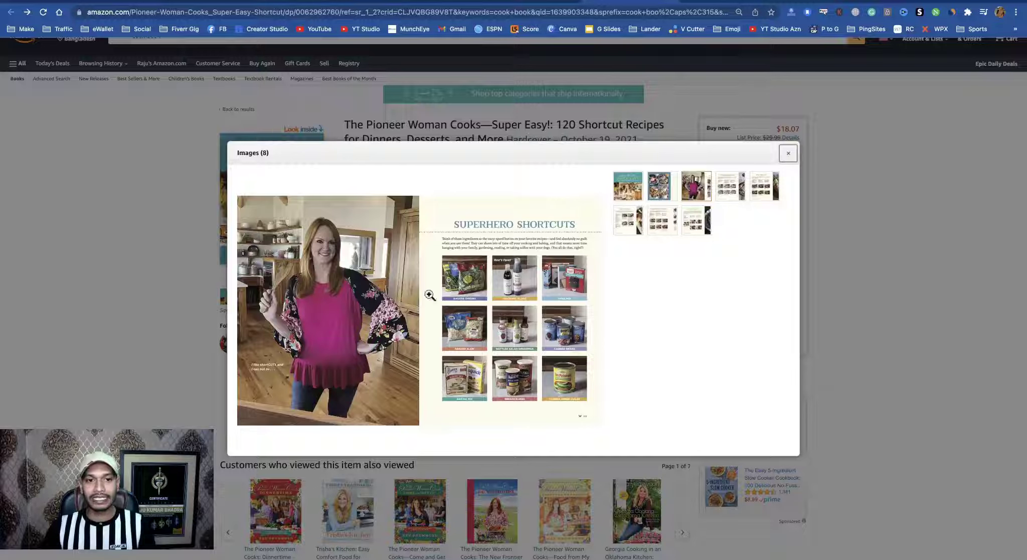
Browse the preview images of The Pioneer Woman Cooks—Super Easy! through to the Top-Secret Chocolate Cake page
key(Right)
key(Right)
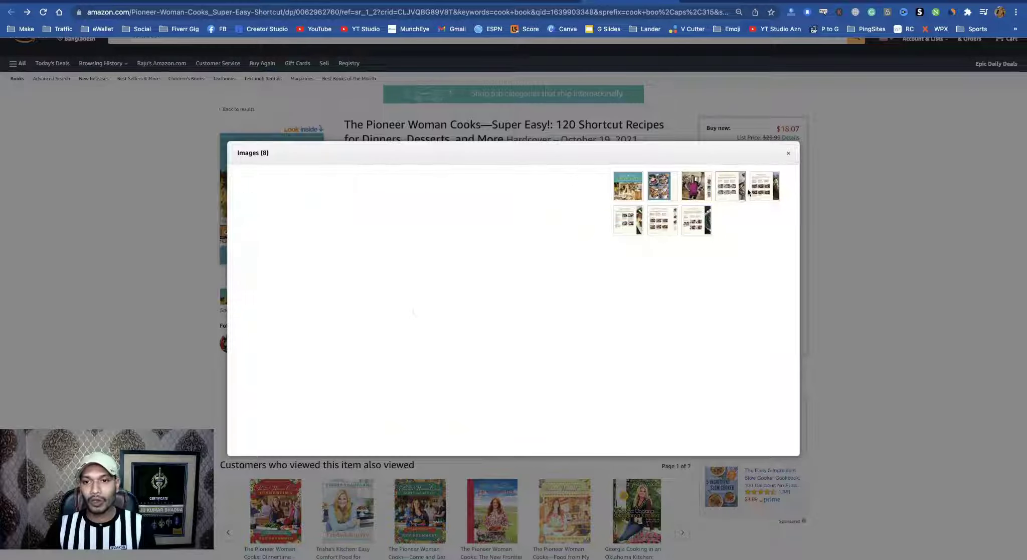
key(Right)
key(Right)
key(Right)
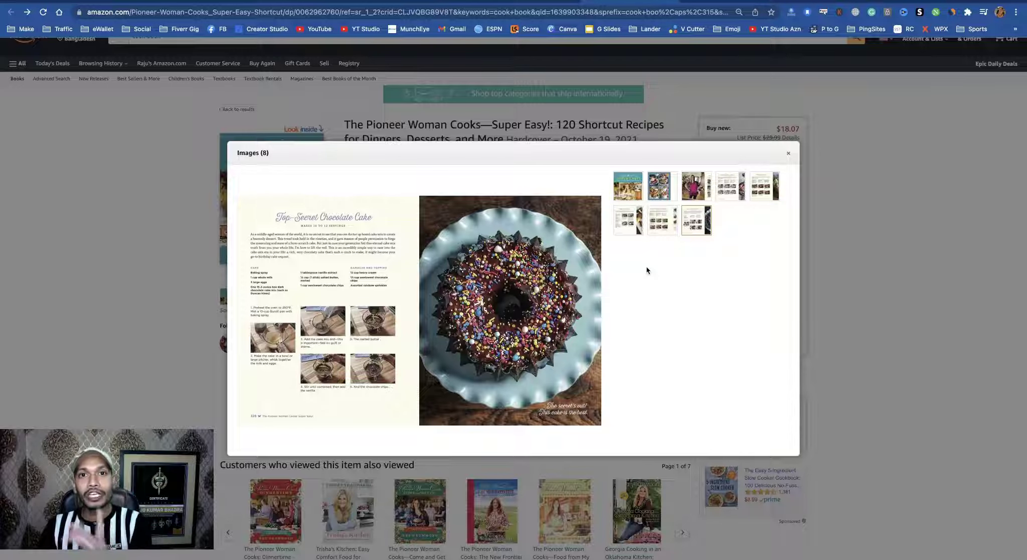
Switch to the CPAGrip dashboard and open the URL / File Lockers page of the monetization tools
click(440, 4)
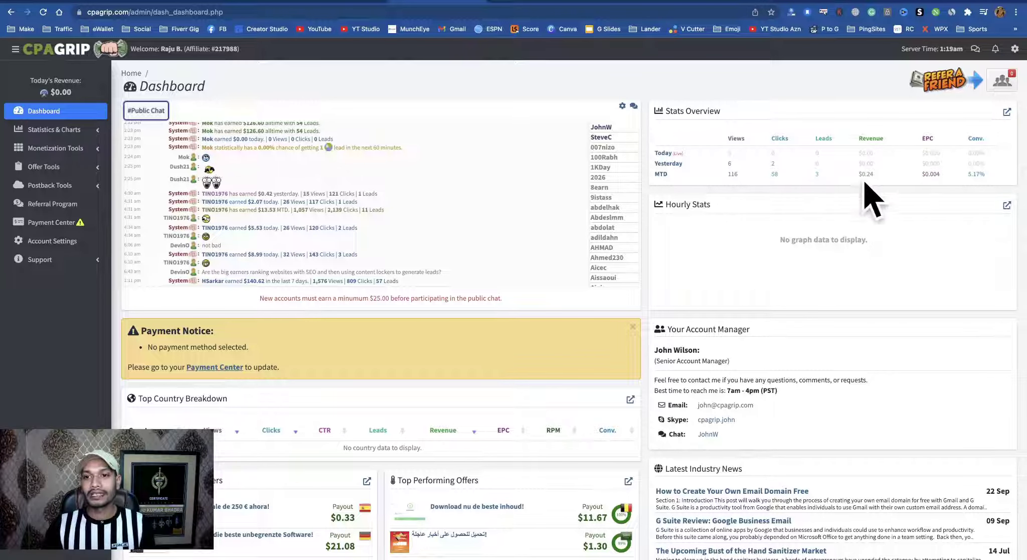
scroll(420, 370, down, 5)
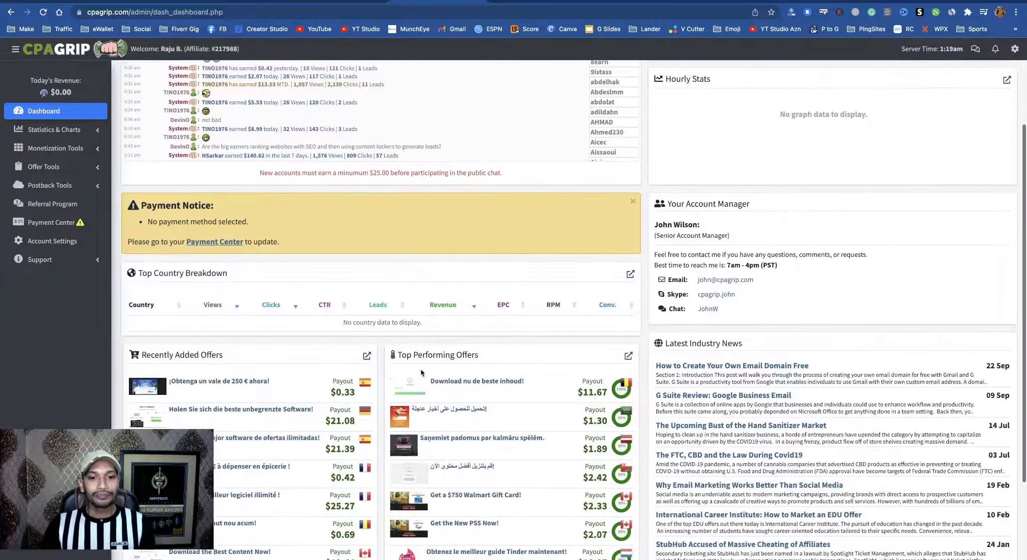
scroll(421, 372, down, 4)
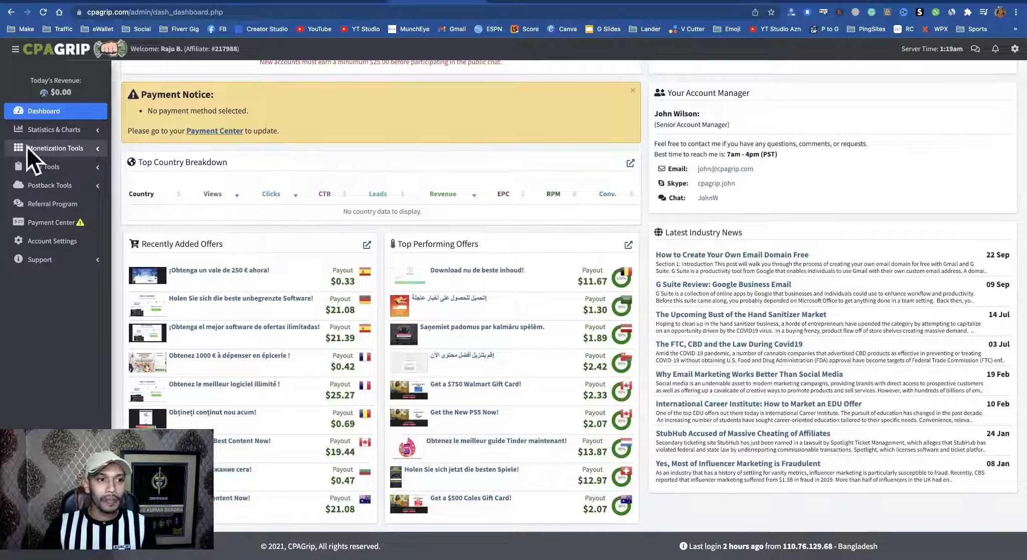
click(58, 152)
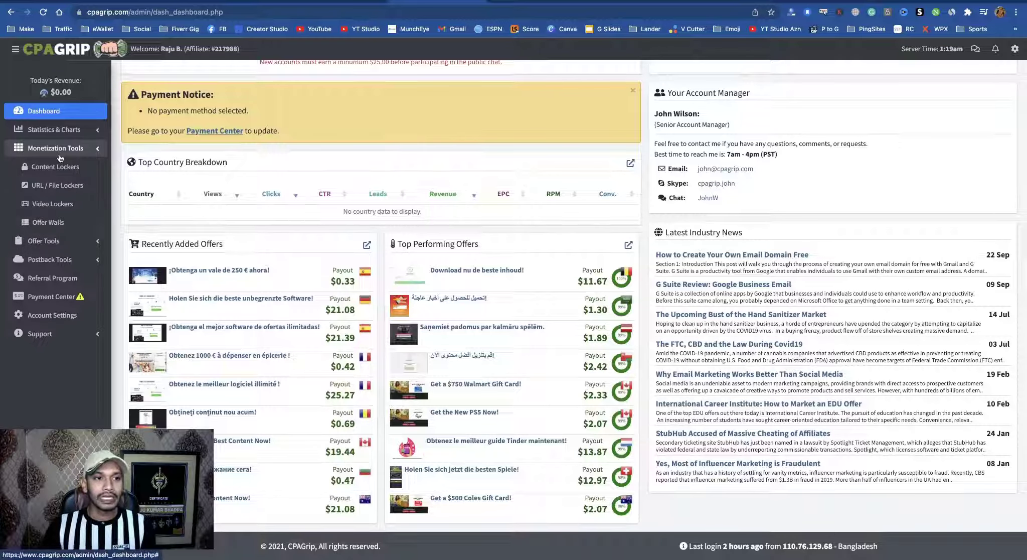
click(48, 190)
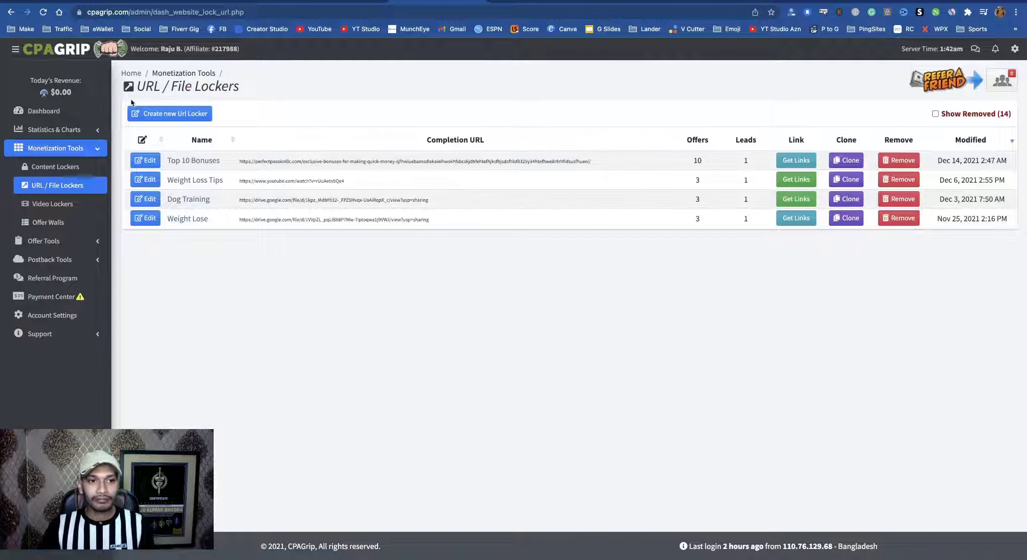
Start a new URL locker and agree to the Terms of Service to reach its editor
click(164, 117)
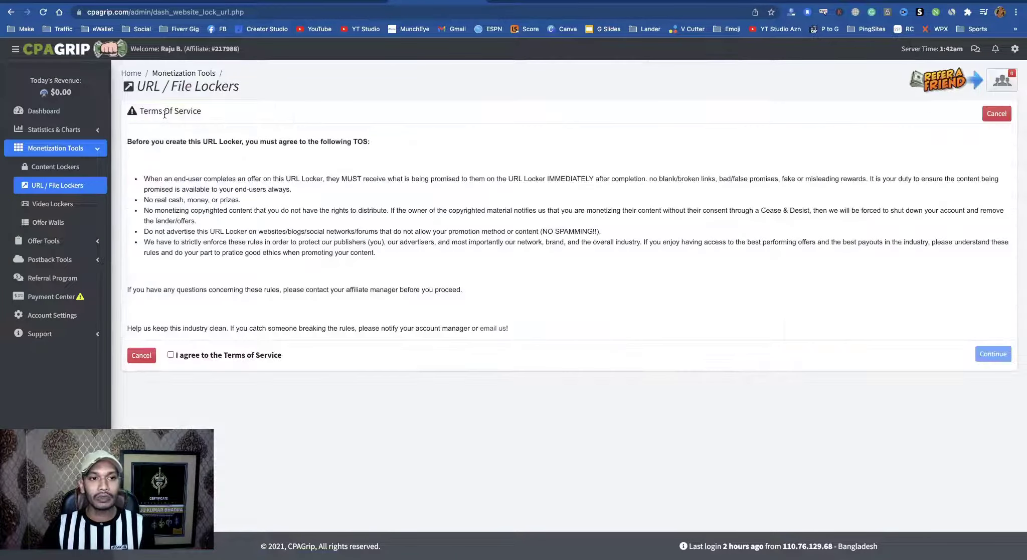
click(170, 355)
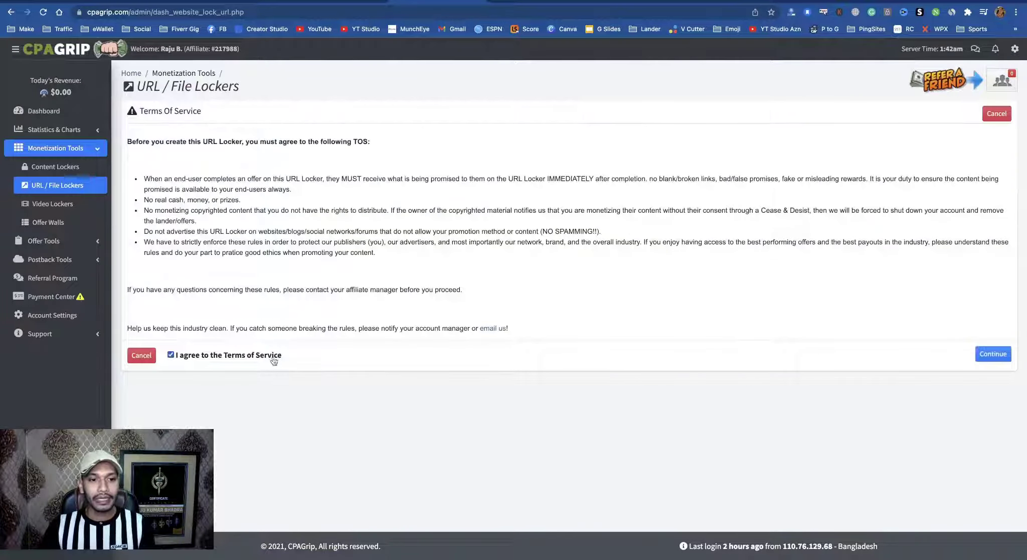
click(995, 354)
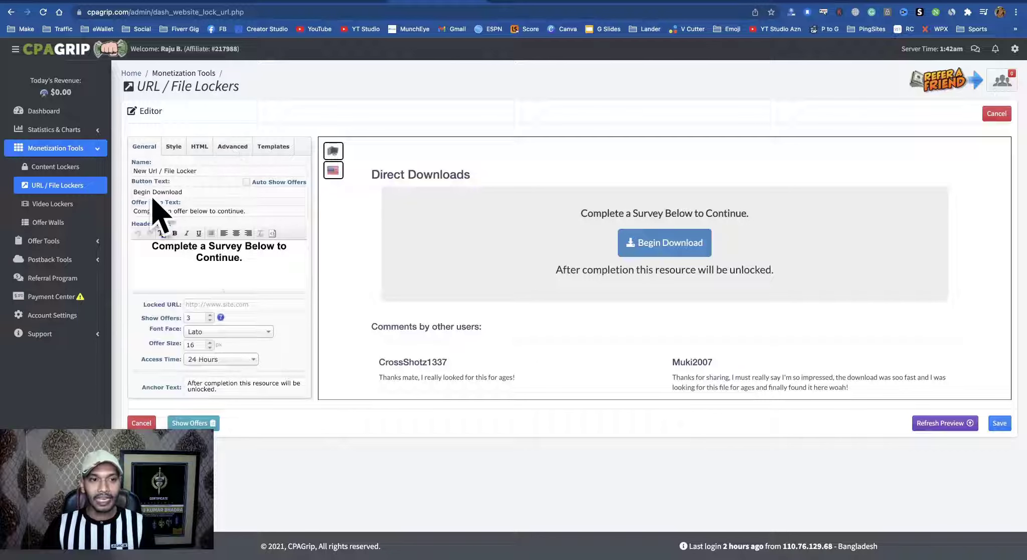
Look through the templates available for the new locker
click(270, 148)
scroll(248, 309, down, 3)
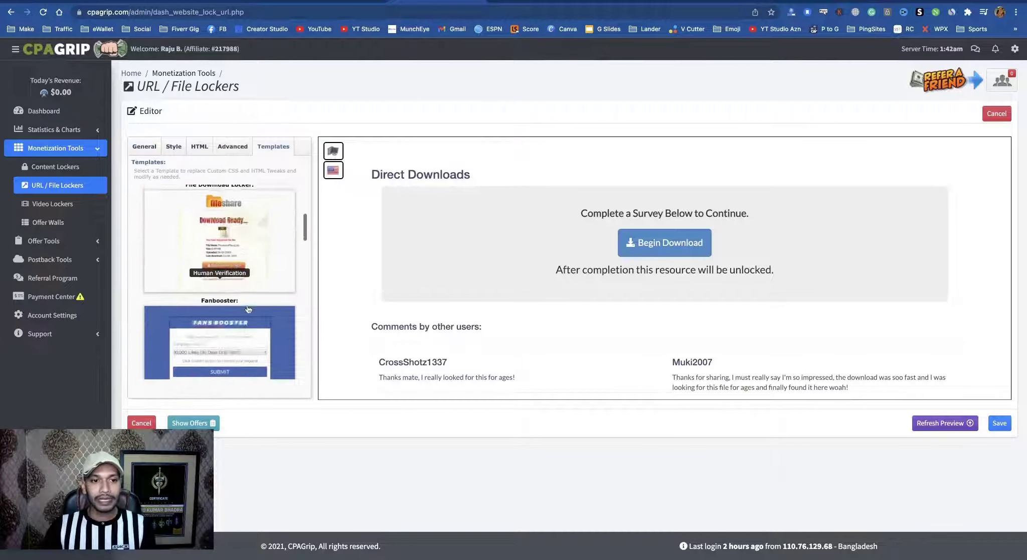
scroll(248, 309, down, 5)
scroll(248, 309, up, 10)
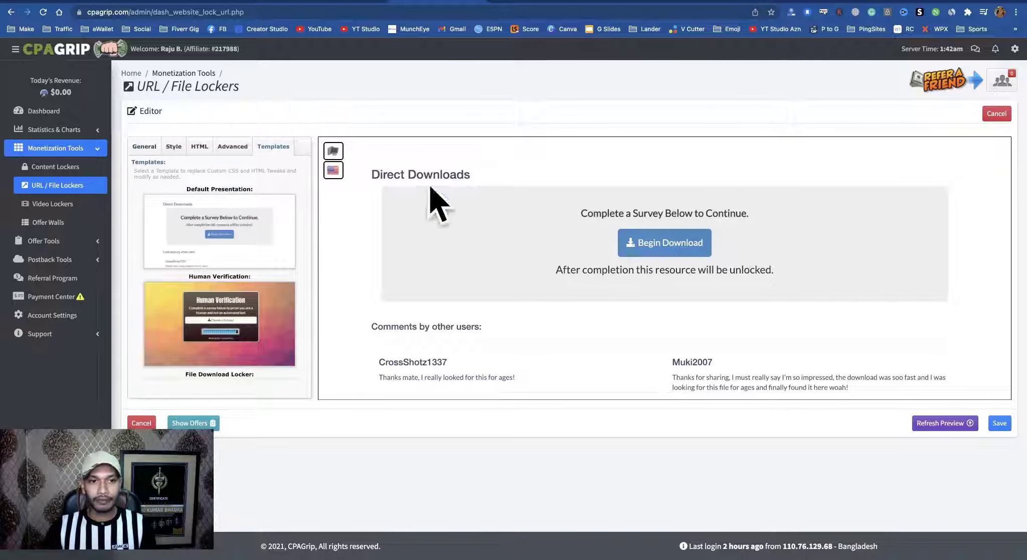
Name the new locker "Cooking Book" in its general settings
click(146, 147)
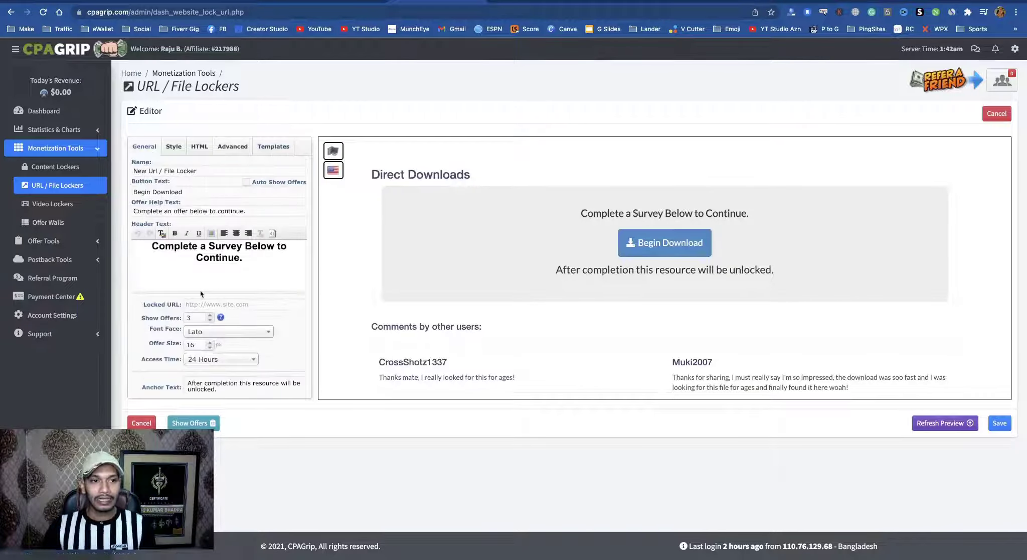
triple_click(176, 171)
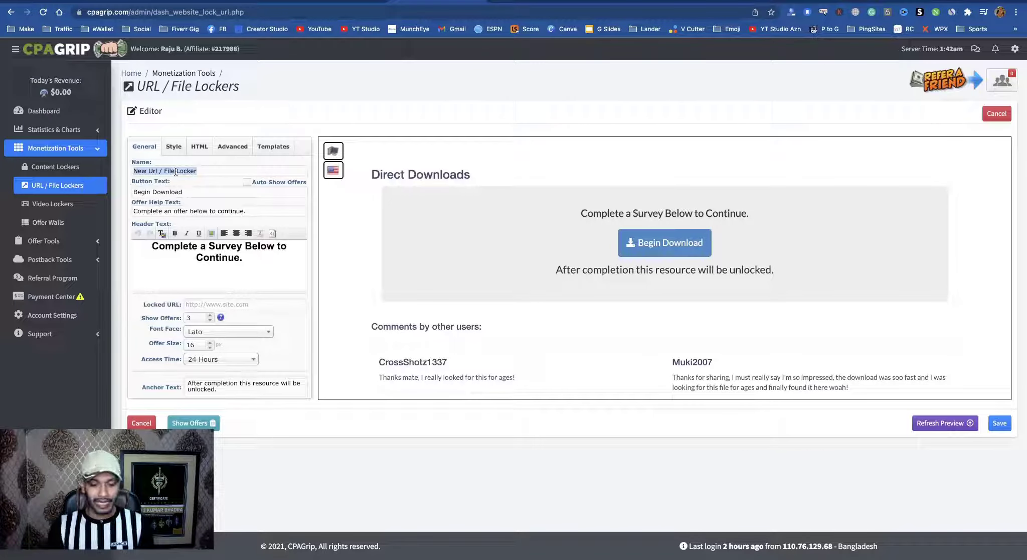
text(Cooking Book)
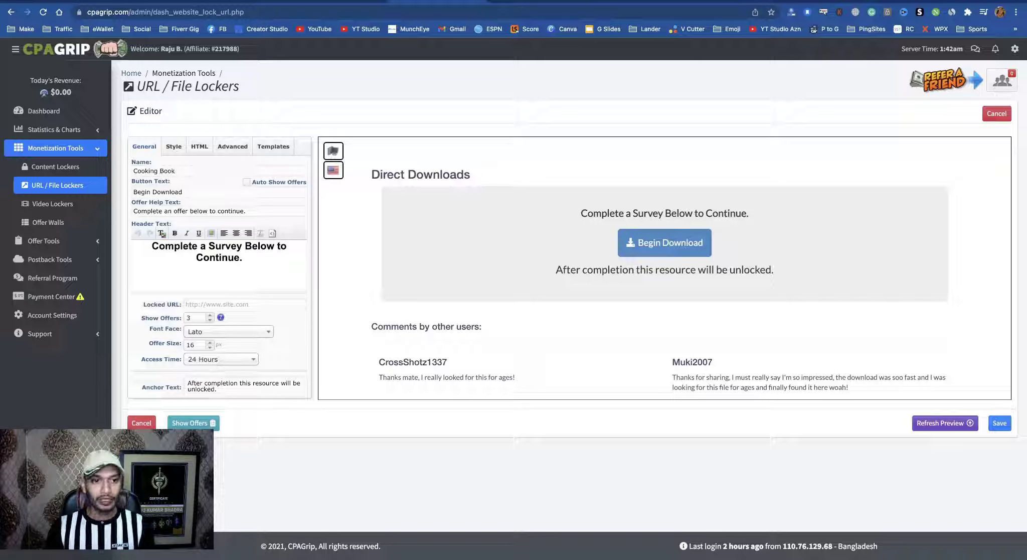
Check the cookbook's discount on its Amazon page and set the locker's button text to "Save 40% Now!"
triple_click(173, 191)
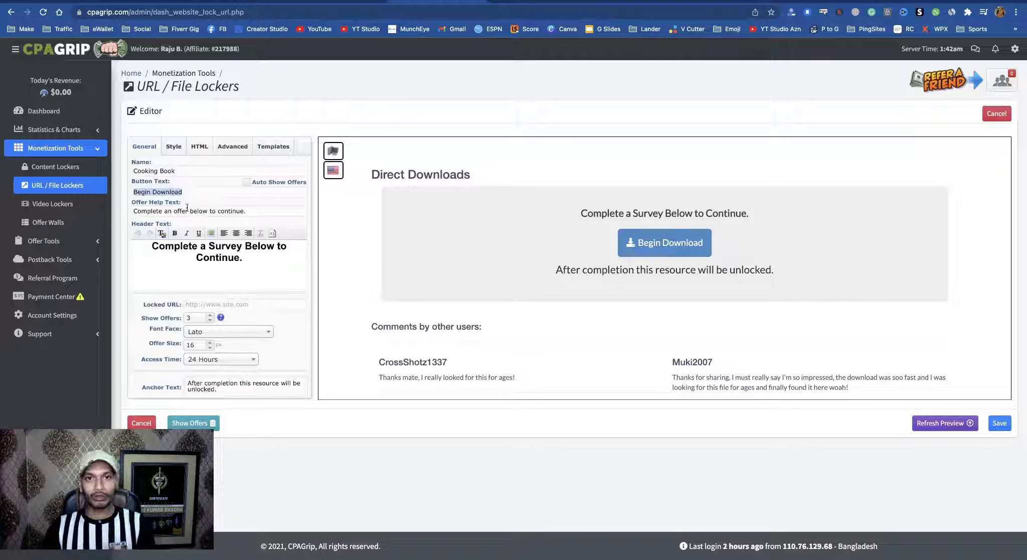
click(604, 3)
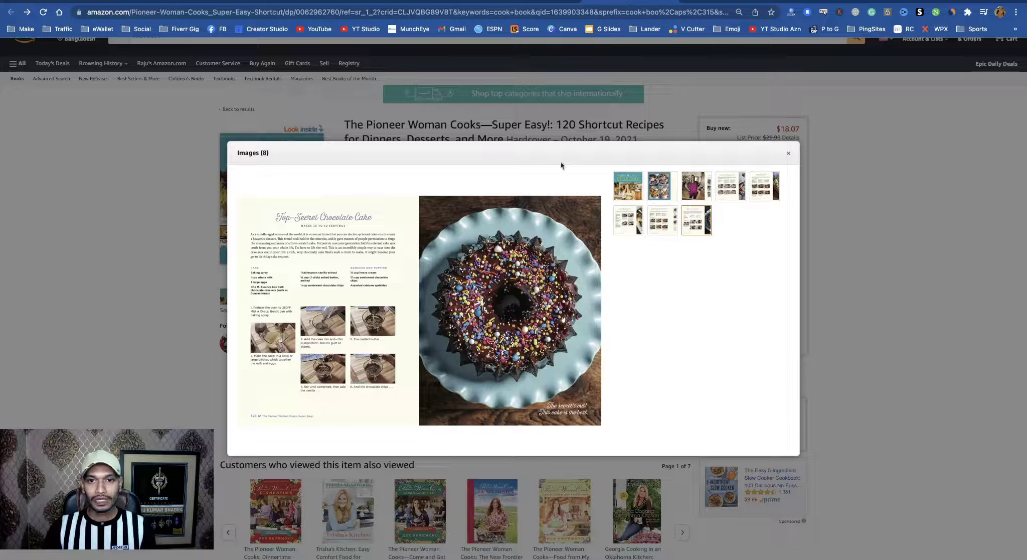
click(789, 153)
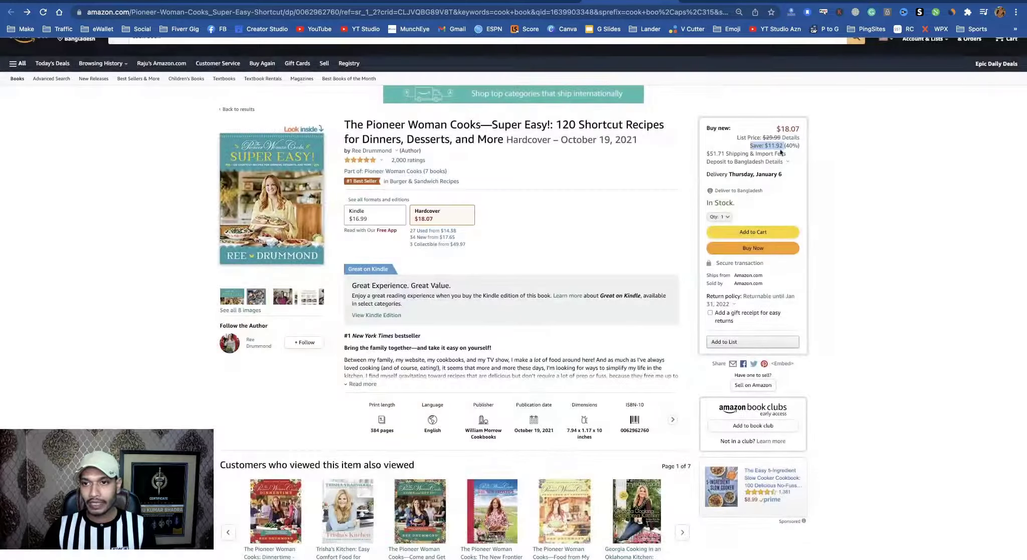
click(799, 154)
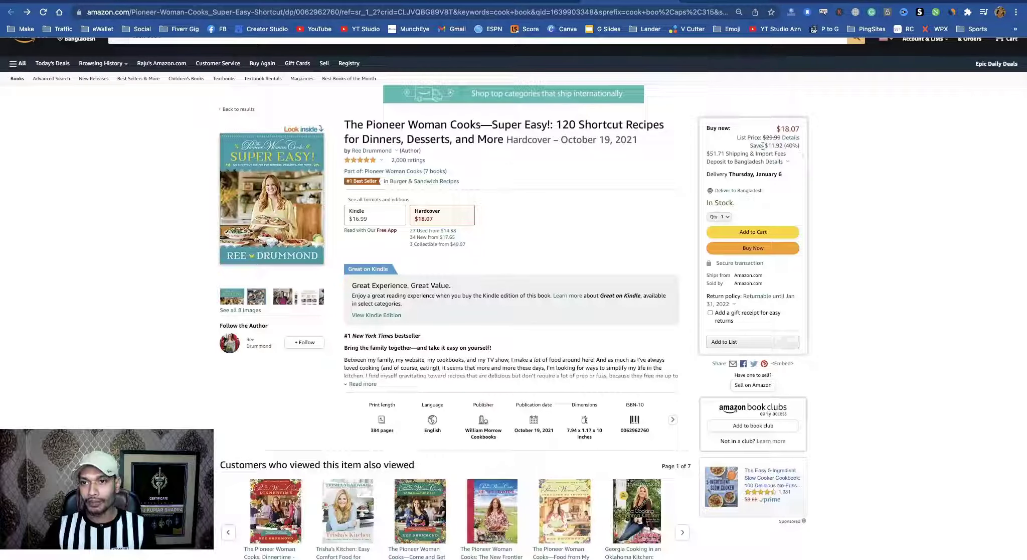
drag(755, 145, 801, 152)
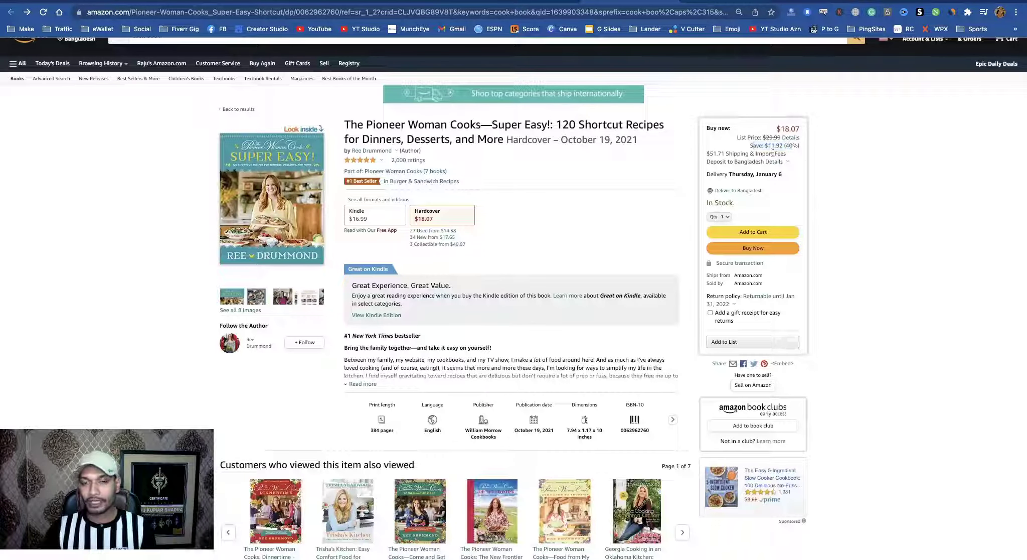
click(441, 2)
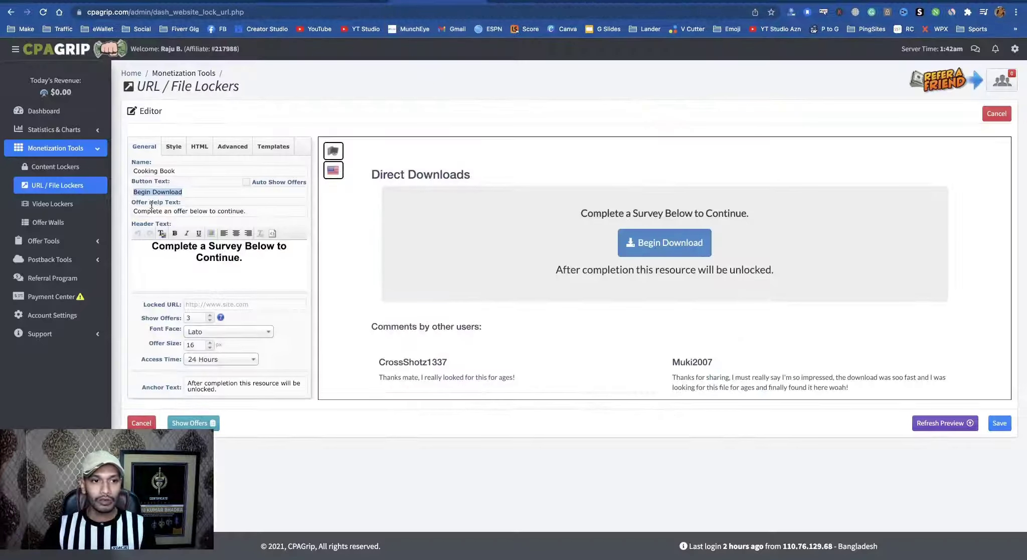
text(Save)
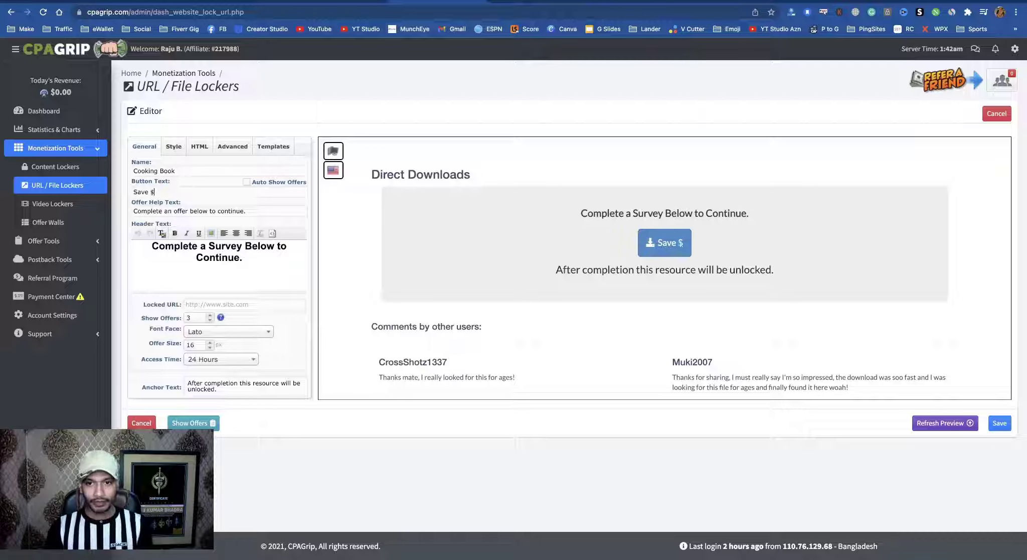
text( 40)
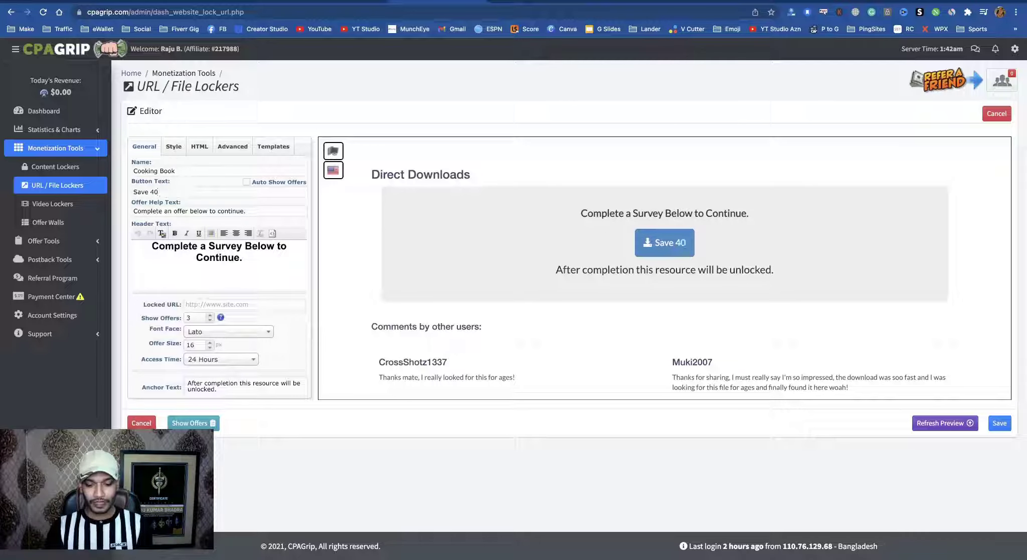
text(% Now!)
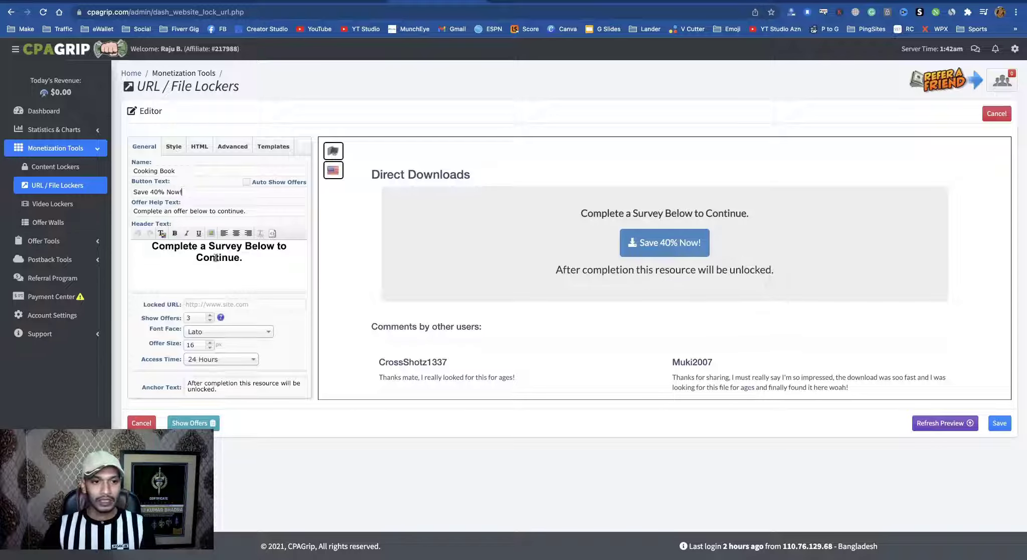
Change the locker's header text to "Complete a Simple Survey Below to Get This Cooking Guide!" and add a blank line below it
text(Simple)
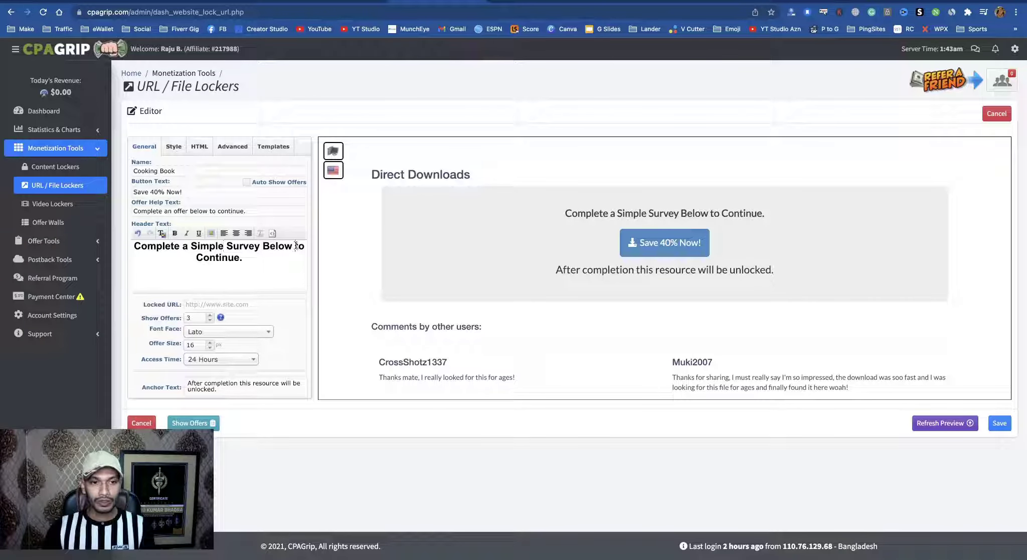
drag(240, 258, 198, 258)
text(Get )
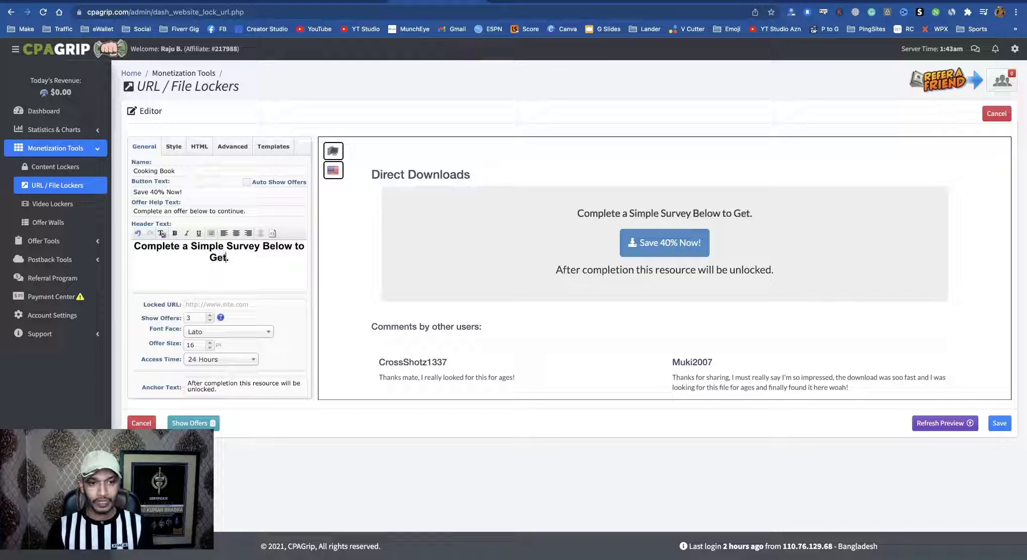
text(Thi)
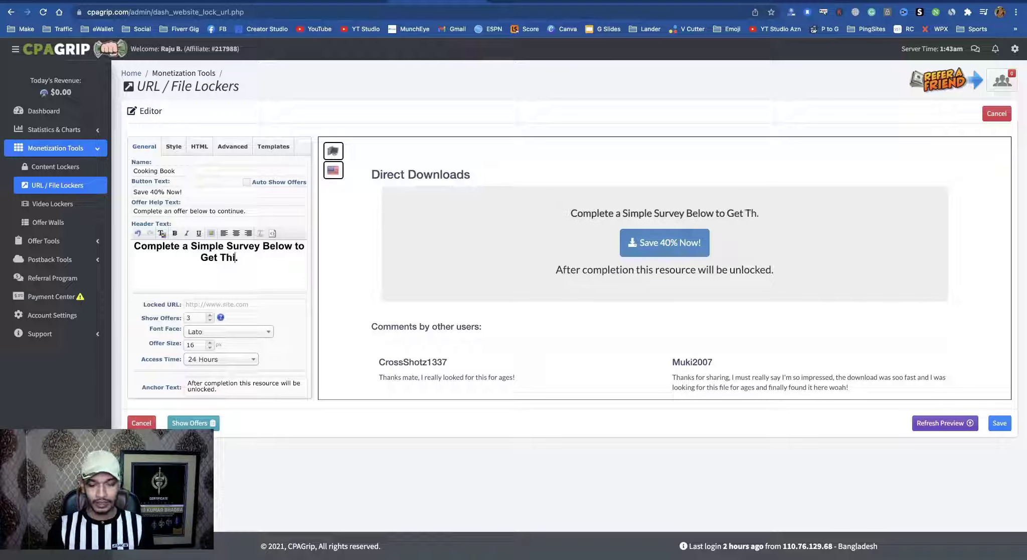
key(BackSpace)
key(BackSpace)
key(BackSpace)
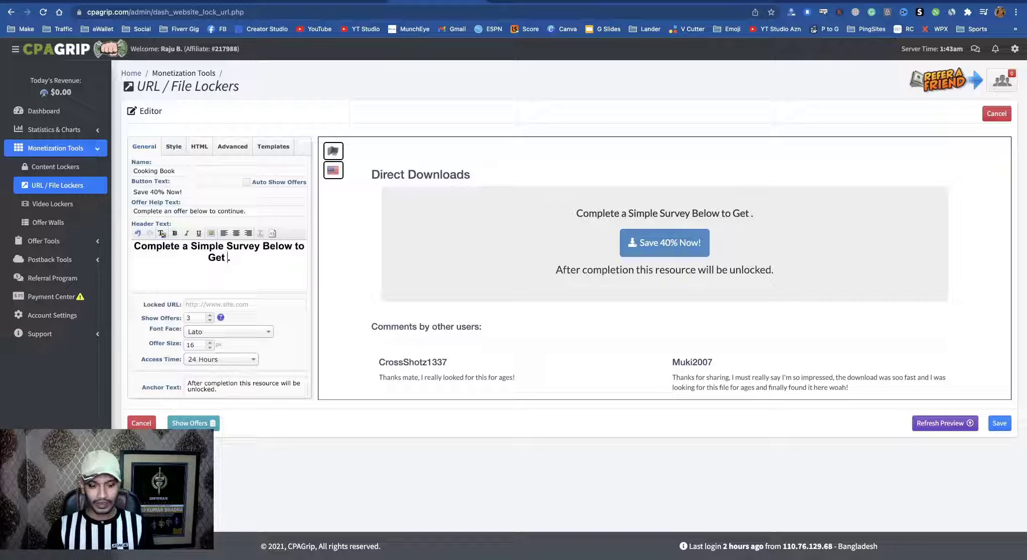
text(This C)
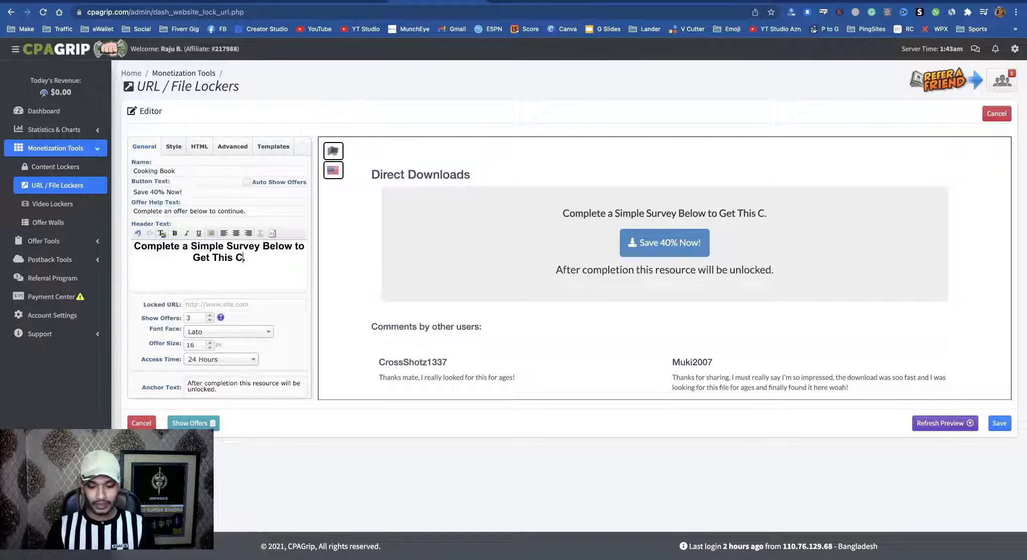
text(ooking Guid)
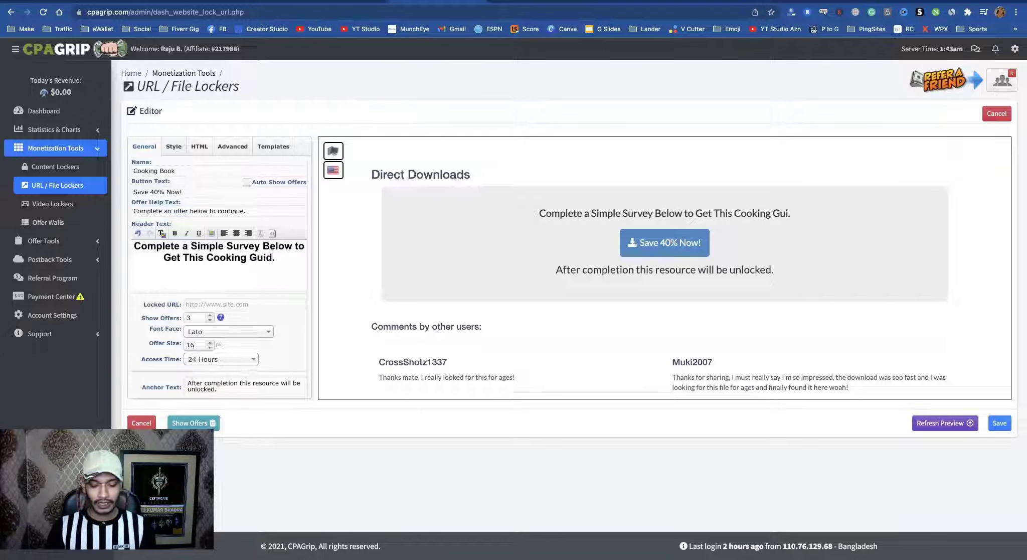
text(e)
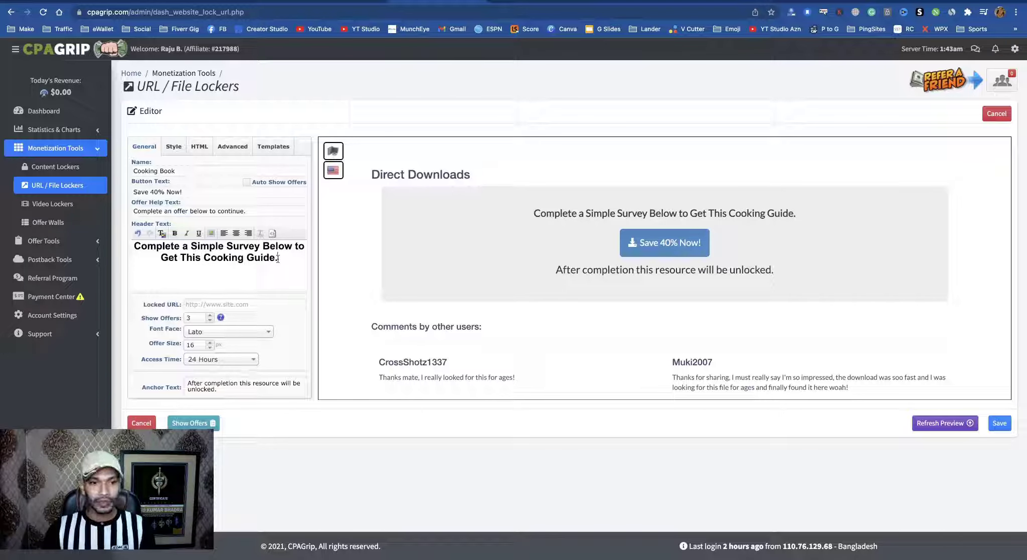
key(Delete)
text(!)
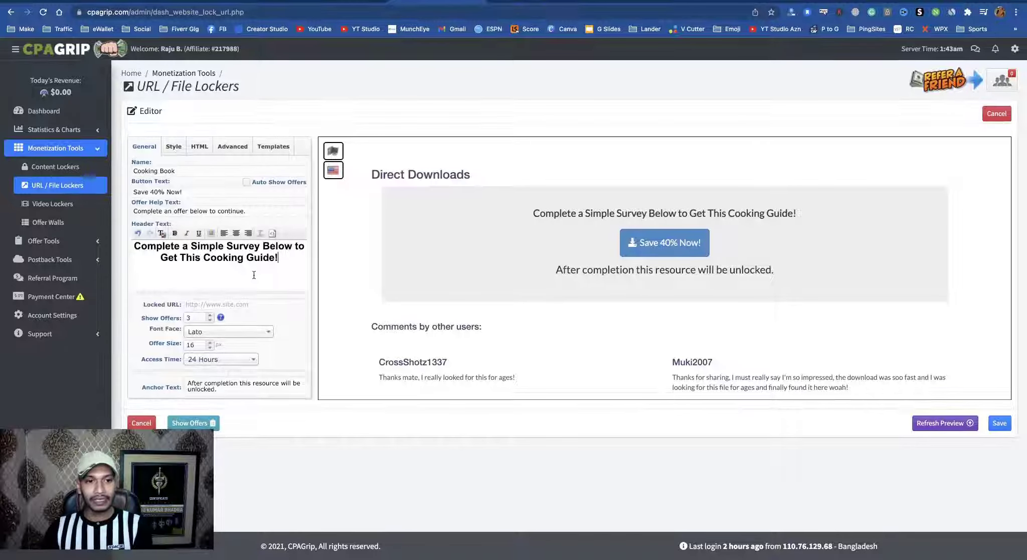
key(Return)
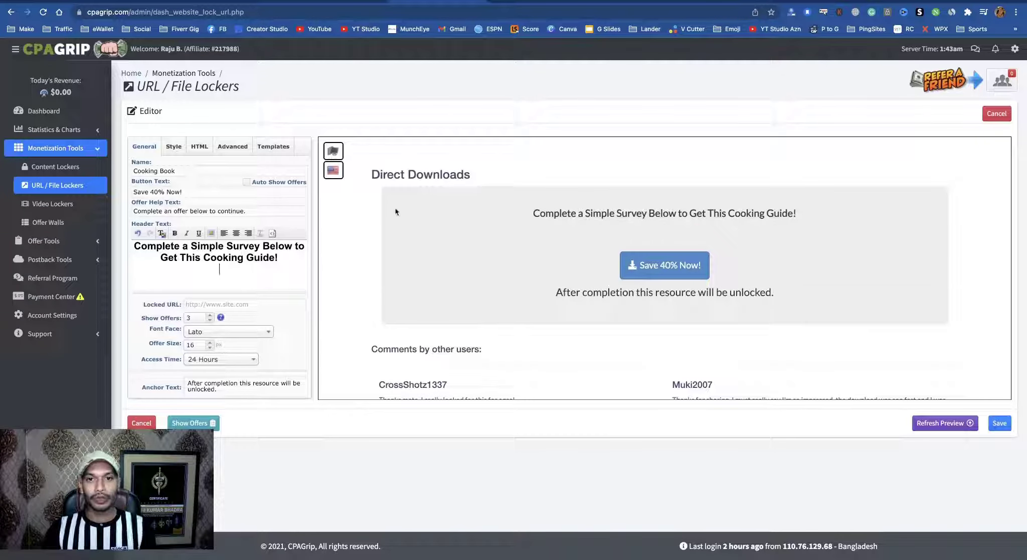
Open the cookbook's image gallery on its Amazon page and copy the image address of the full-size front cover
key(ctrl+Tab)
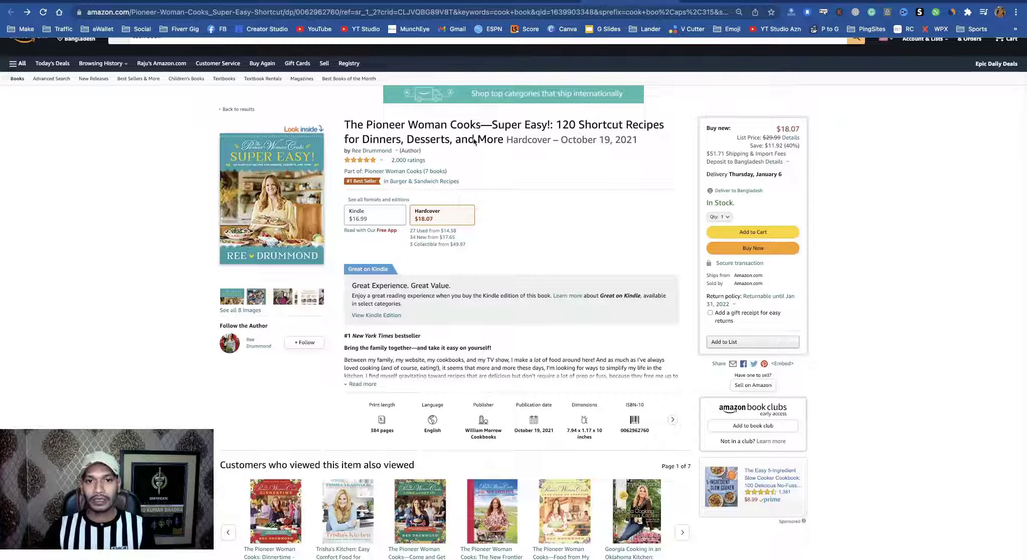
click(244, 311)
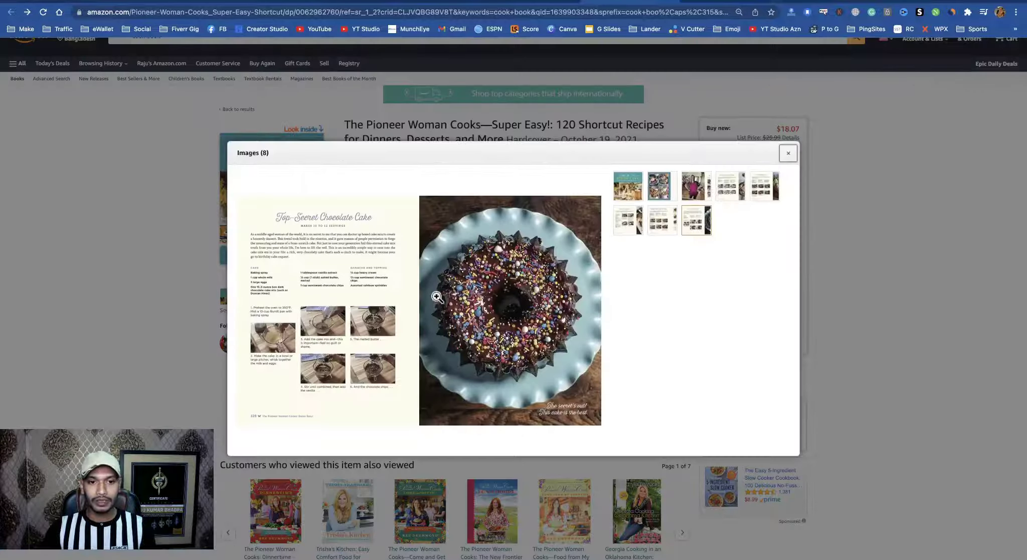
click(622, 187)
right_click(412, 269)
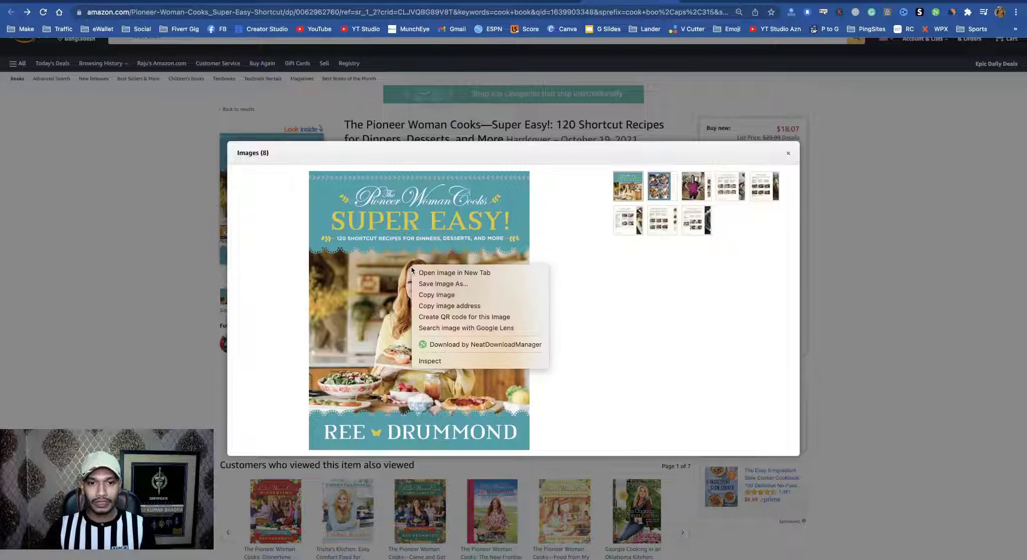
click(436, 306)
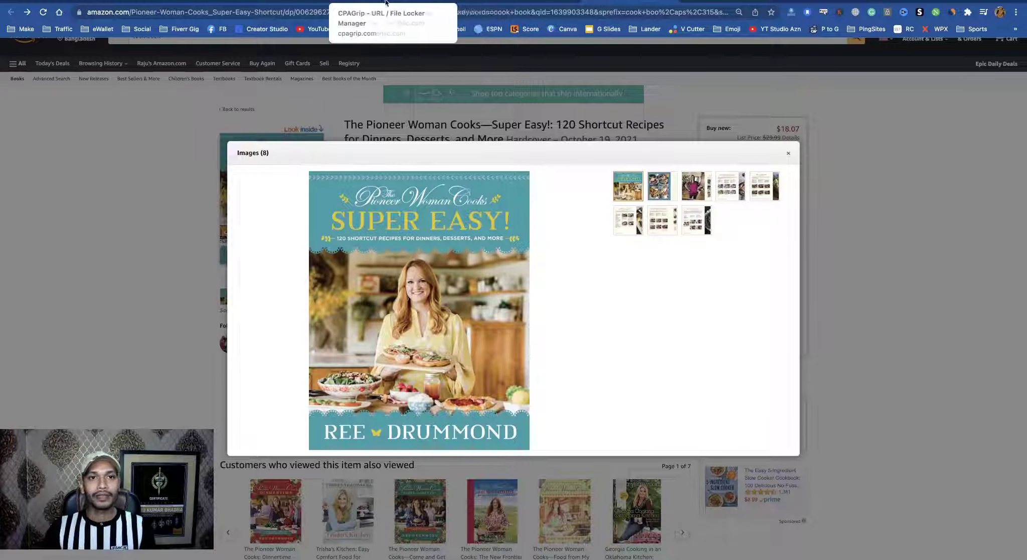
Return to the CPAGrip editor and insert the full-size cover image below the header text using its copied address
click(481, 2)
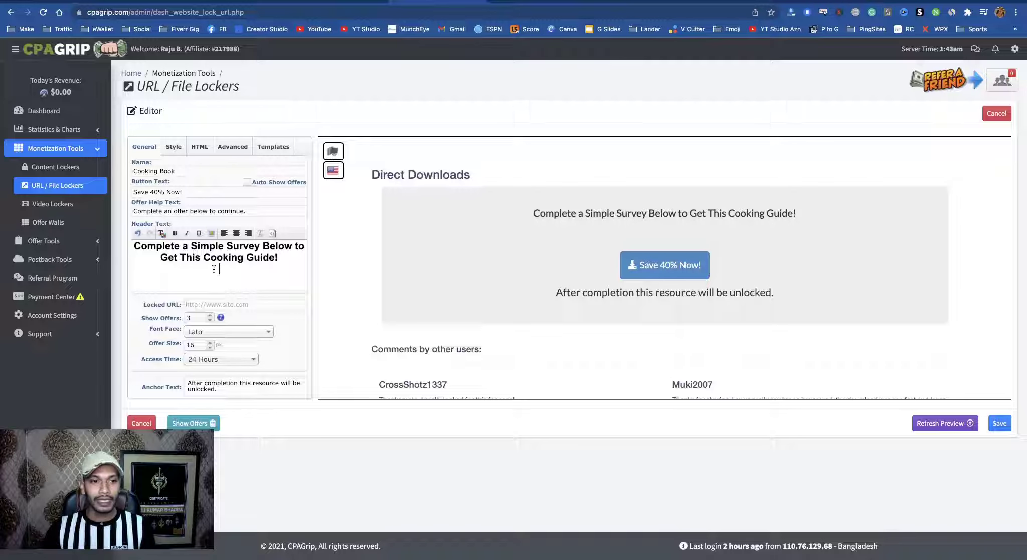
click(211, 234)
right_click(221, 257)
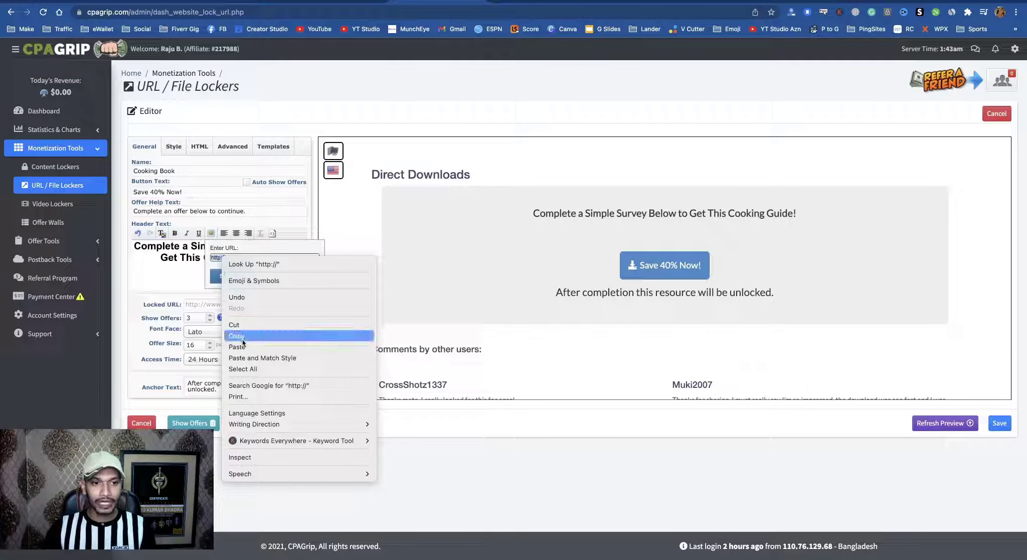
click(242, 347)
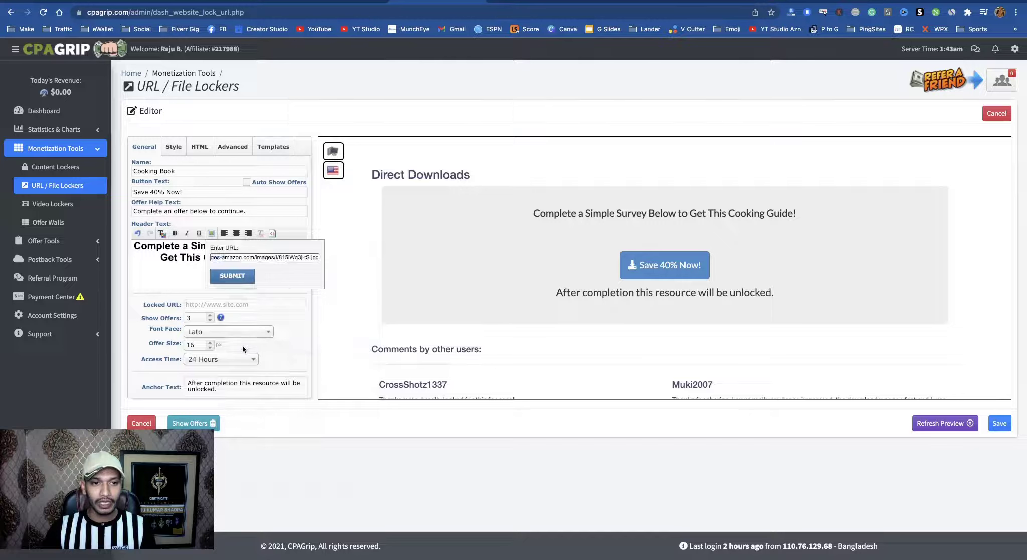
click(233, 276)
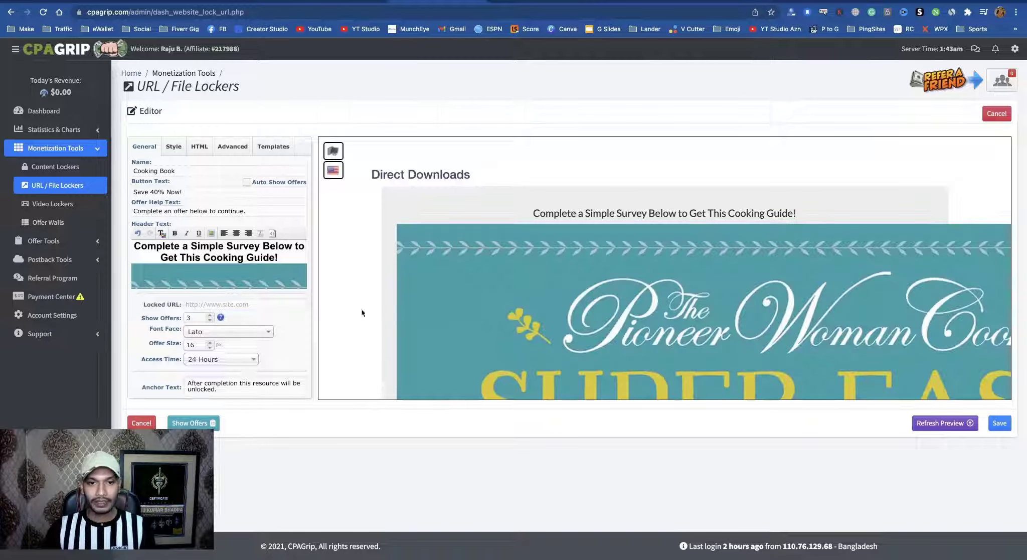
Examine how large the inserted cover image appears in the header text and the locker preview
scroll(617, 335, down, 3)
scroll(616, 335, down, 3)
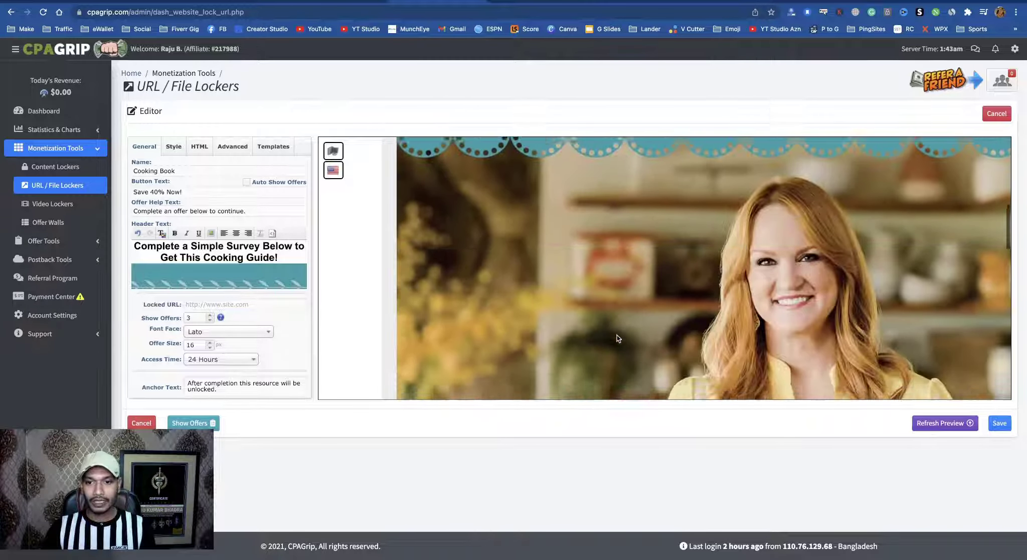
scroll(616, 335, up, 3)
scroll(617, 335, down, 3)
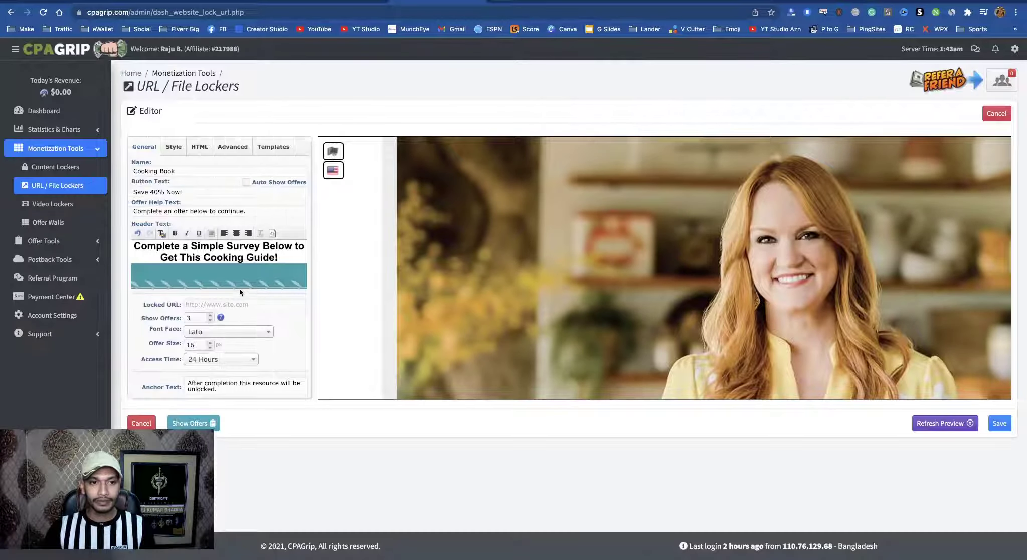
scroll(240, 286, down, 3)
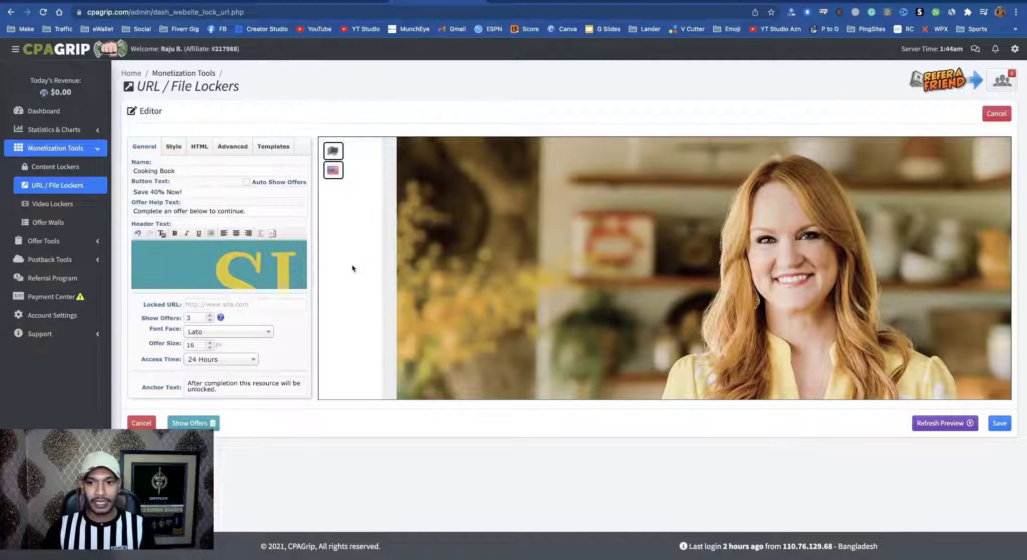
scroll(352, 269, up, 5)
scroll(536, 316, down, 2)
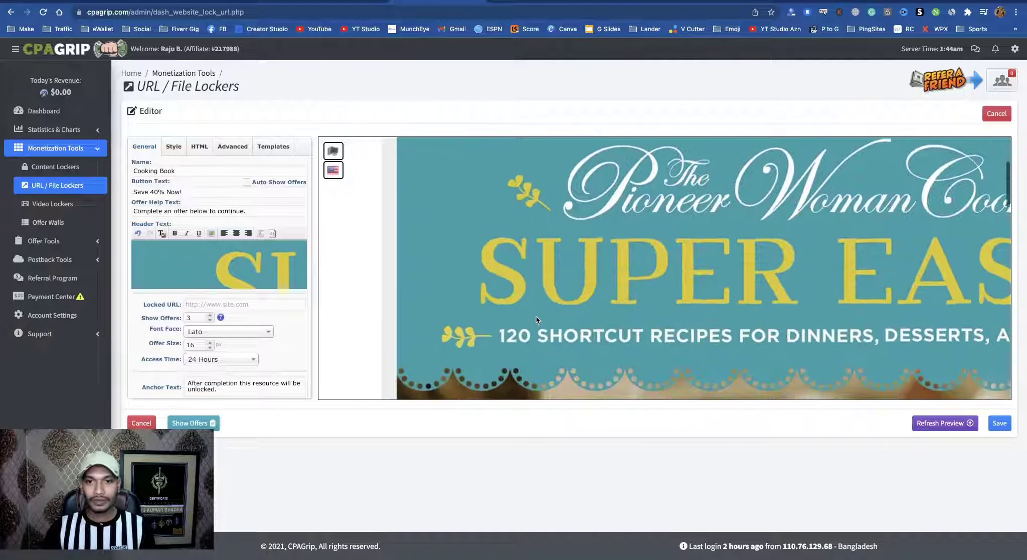
scroll(536, 316, up, 3)
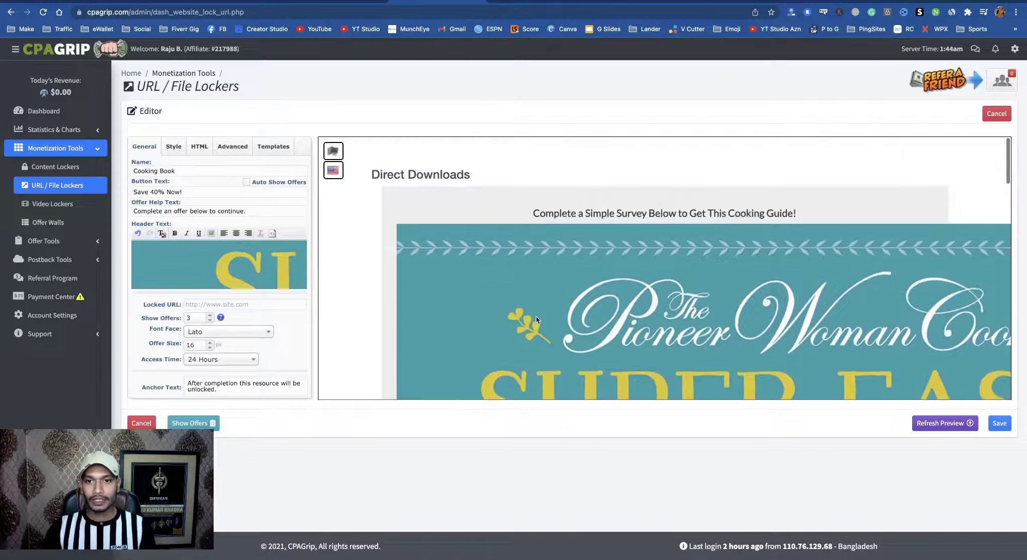
Close the Amazon image gallery, copy the address of the smaller cover on the product page, and return to the CPAGrip editor
click(538, 4)
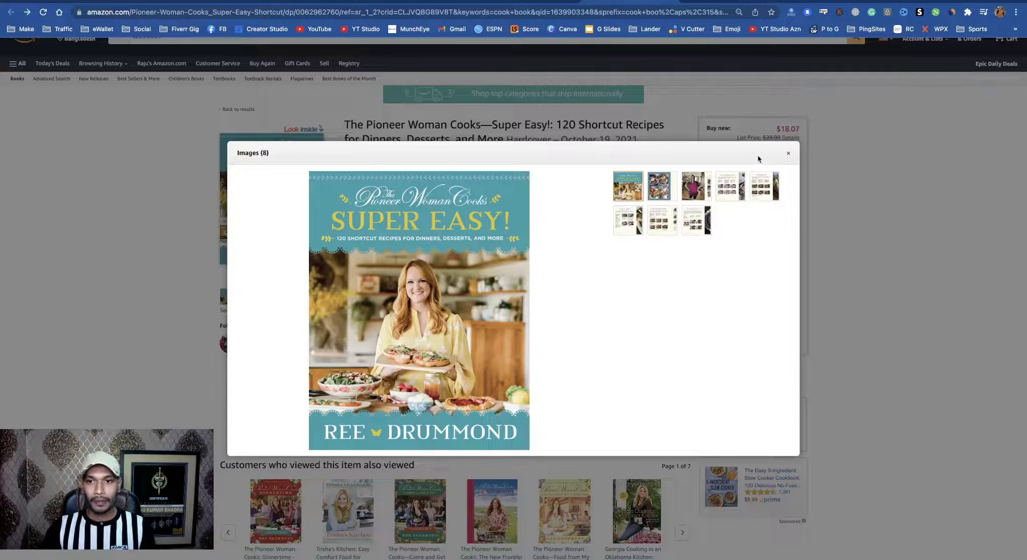
click(788, 153)
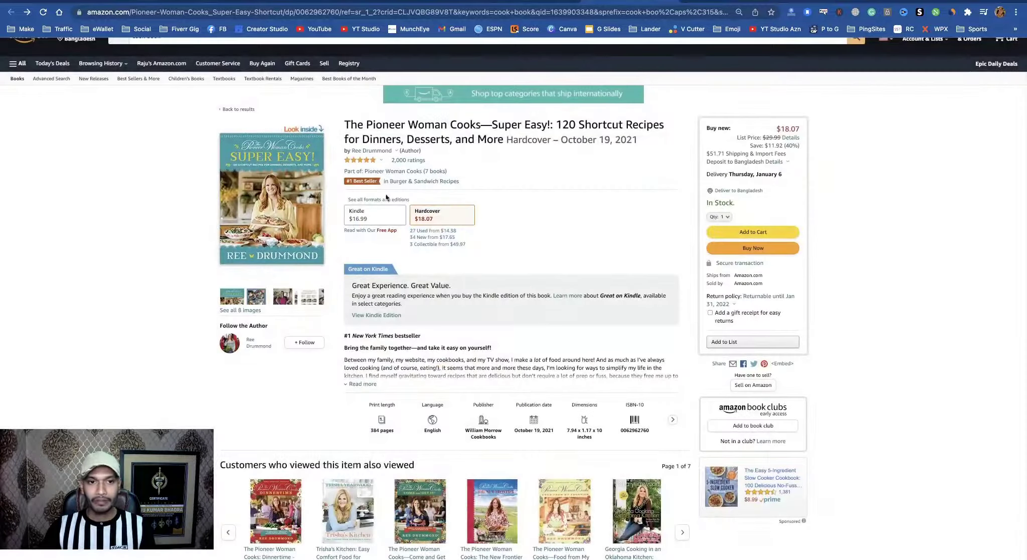
right_click(262, 189)
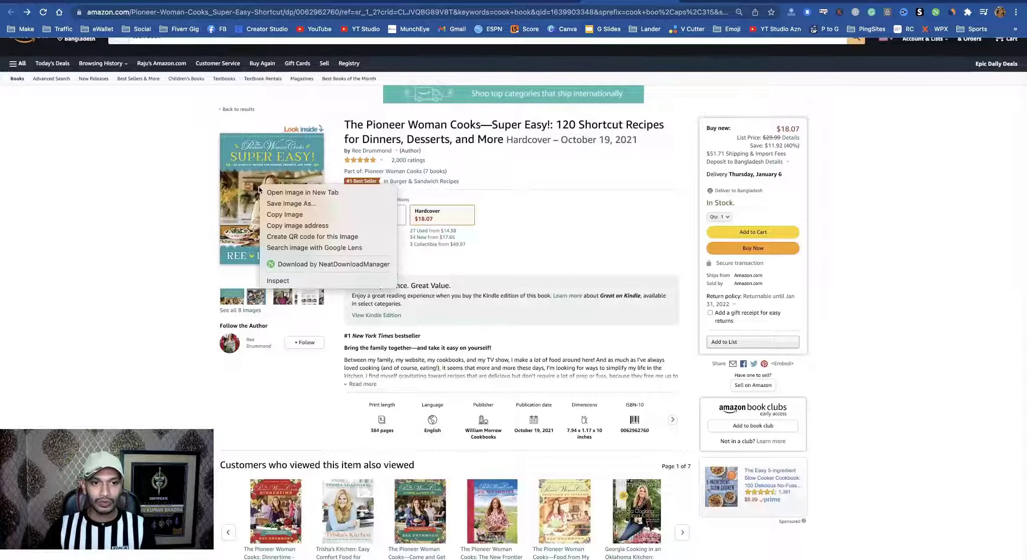
click(282, 230)
click(438, 3)
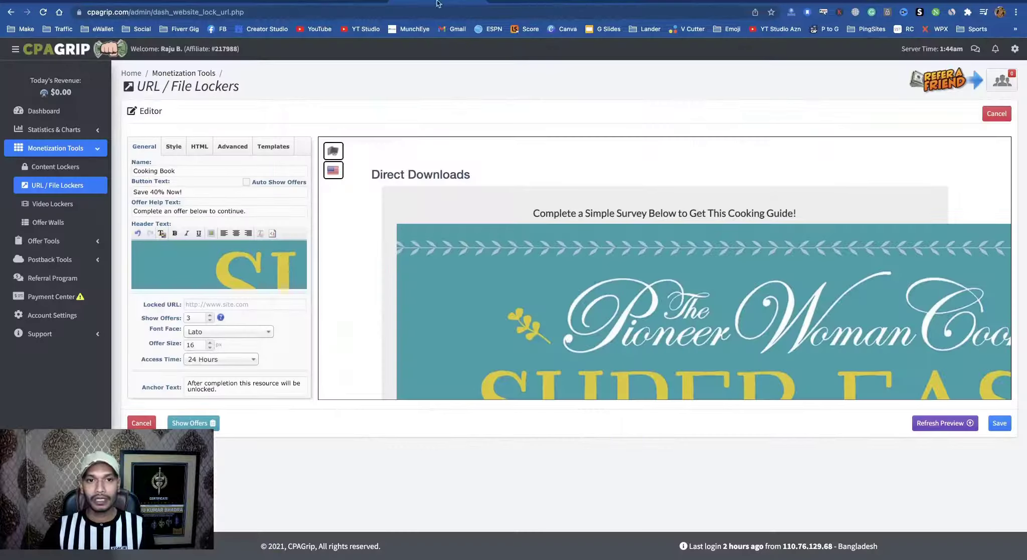
Insert the smaller cover image into the header text alongside the full-size one using its copied address
click(212, 233)
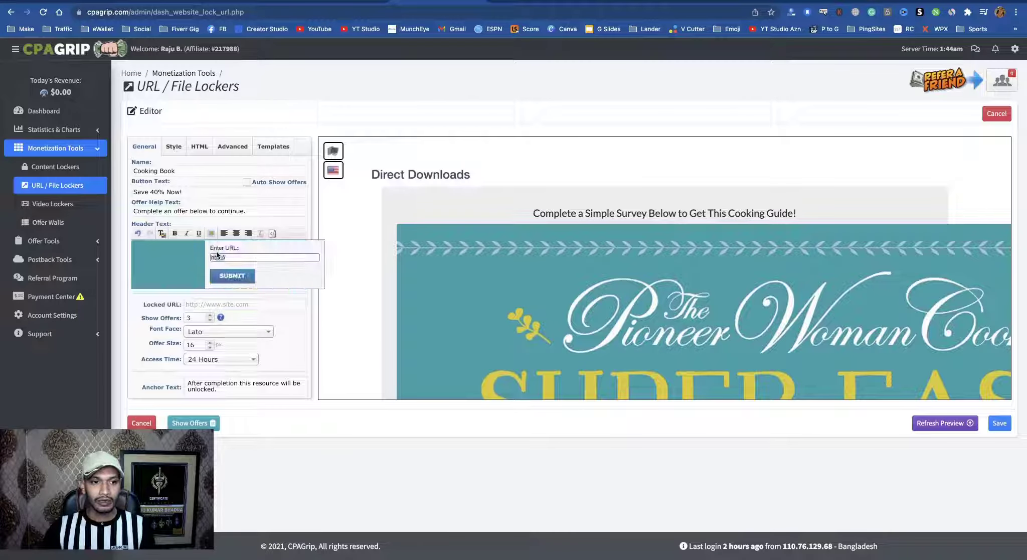
right_click(217, 254)
click(235, 341)
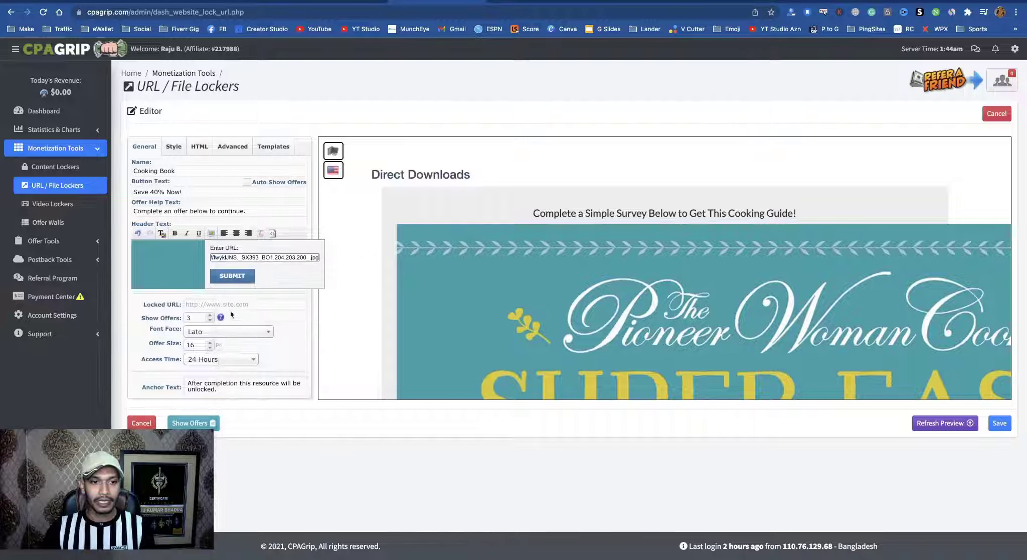
click(230, 276)
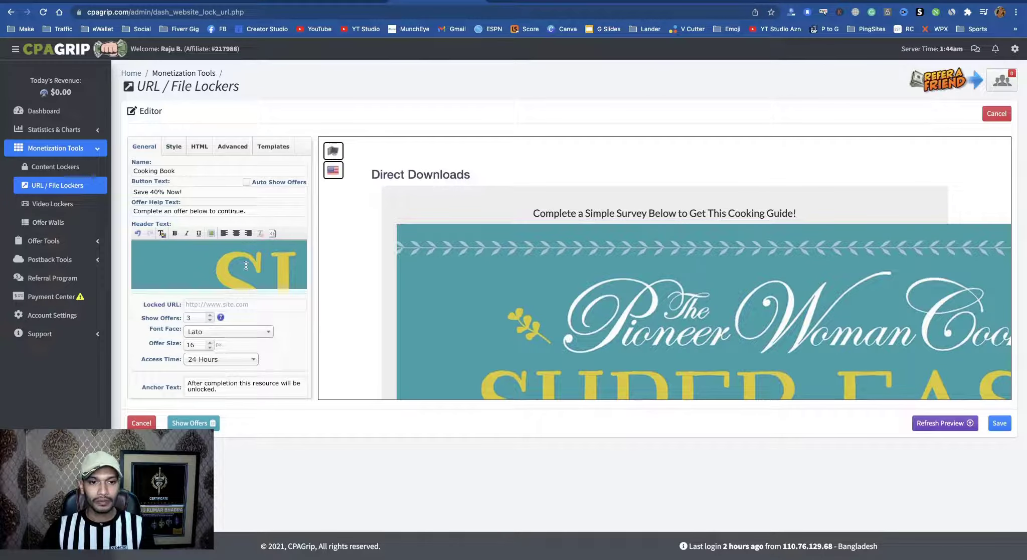
Check how both cover images appear in the header text and in the Mobile and Desktop previews
scroll(228, 275, down, 10)
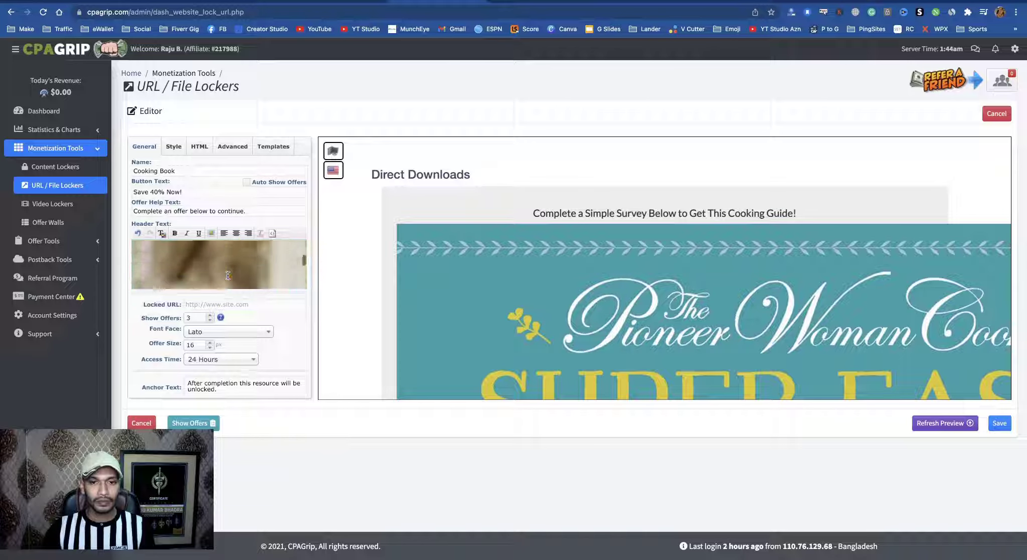
scroll(227, 275, down, 3)
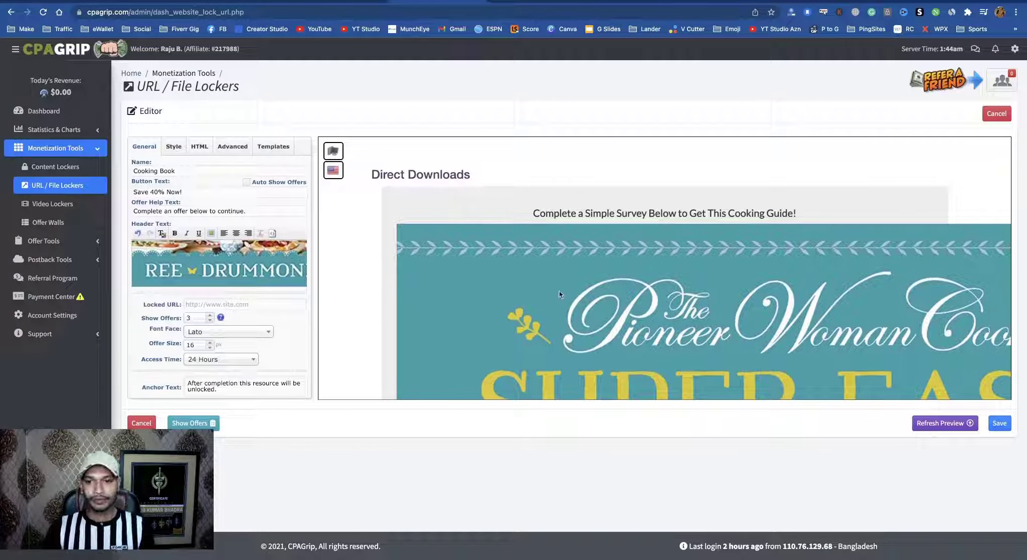
click(337, 153)
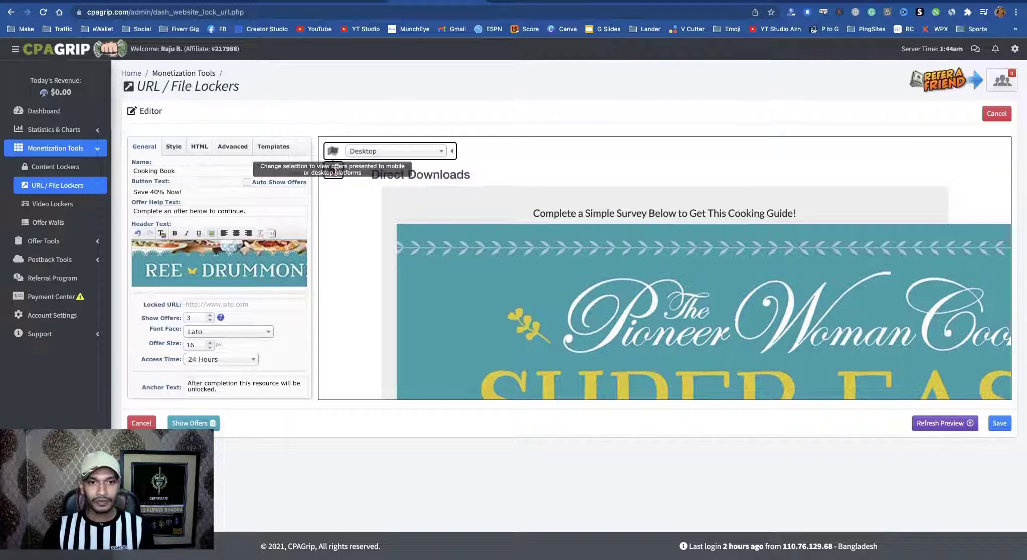
click(423, 153)
click(371, 192)
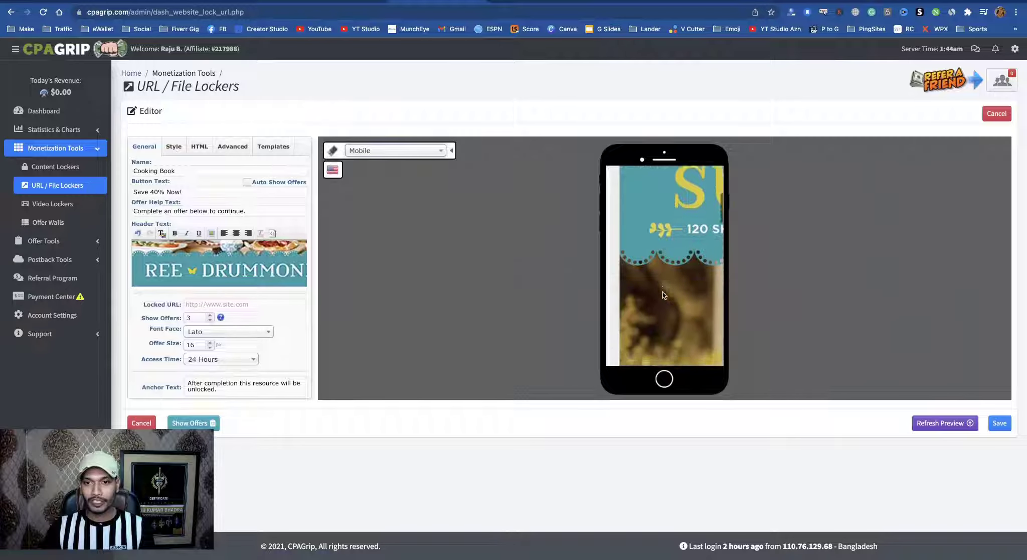
click(388, 153)
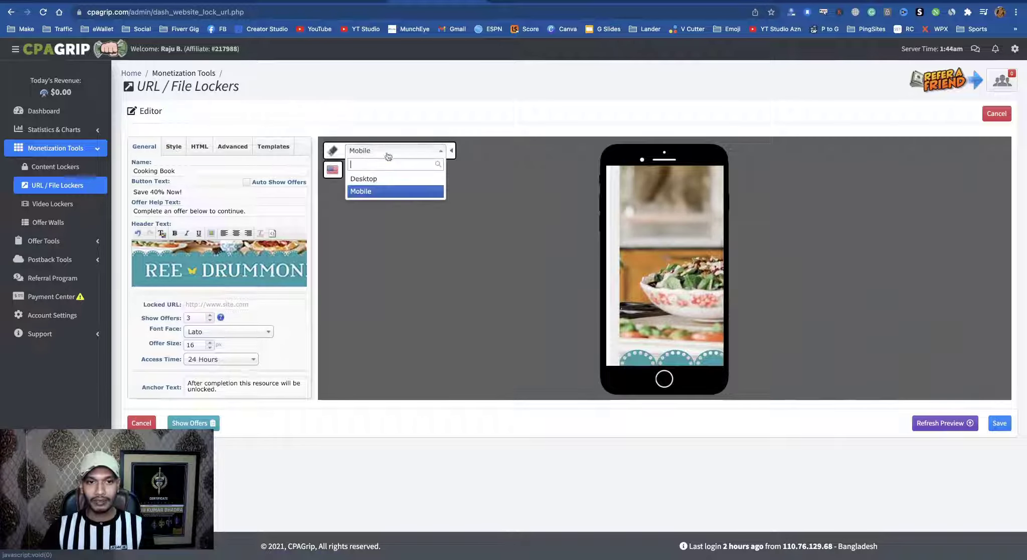
click(367, 179)
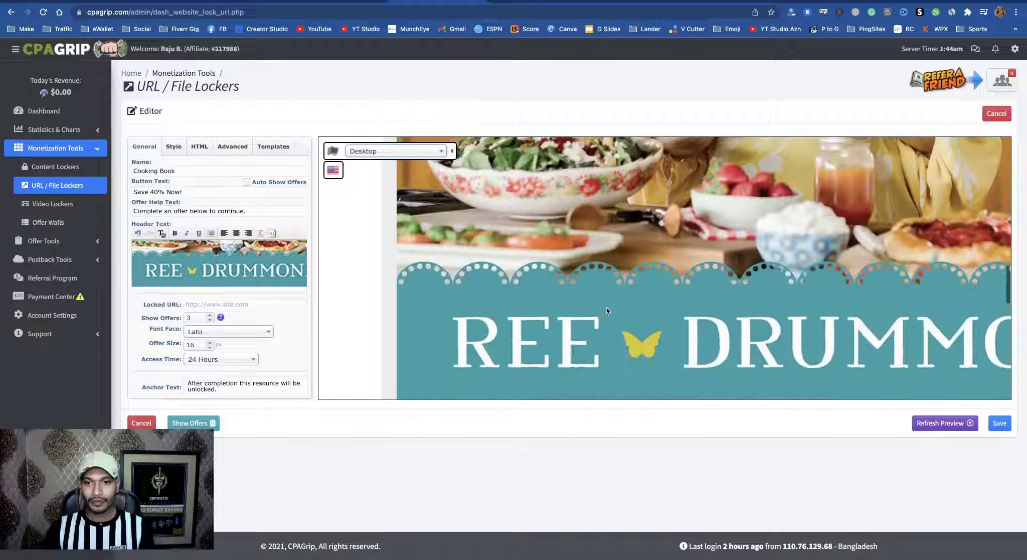
scroll(656, 330, down, 3)
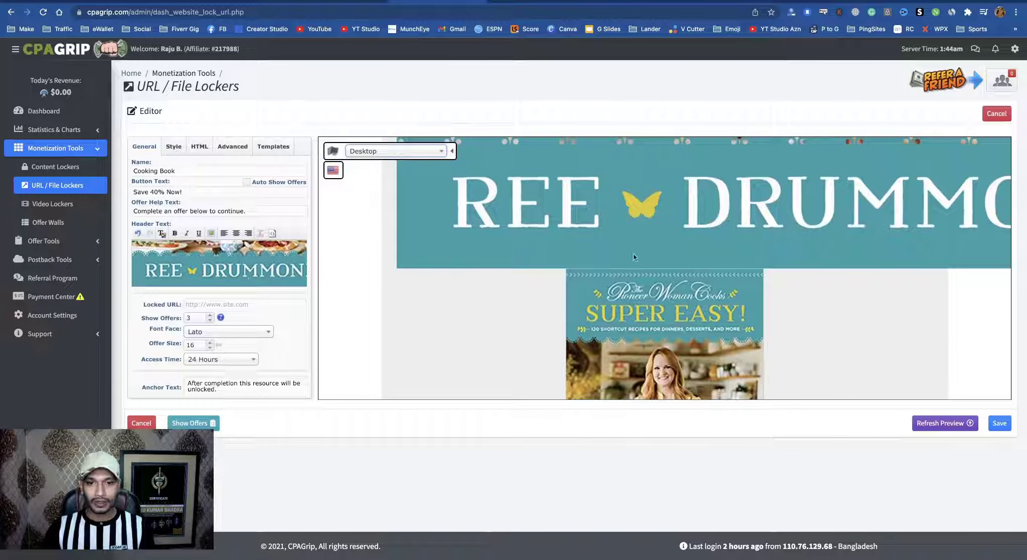
scroll(652, 319, down, 5)
scroll(665, 330, up, 8)
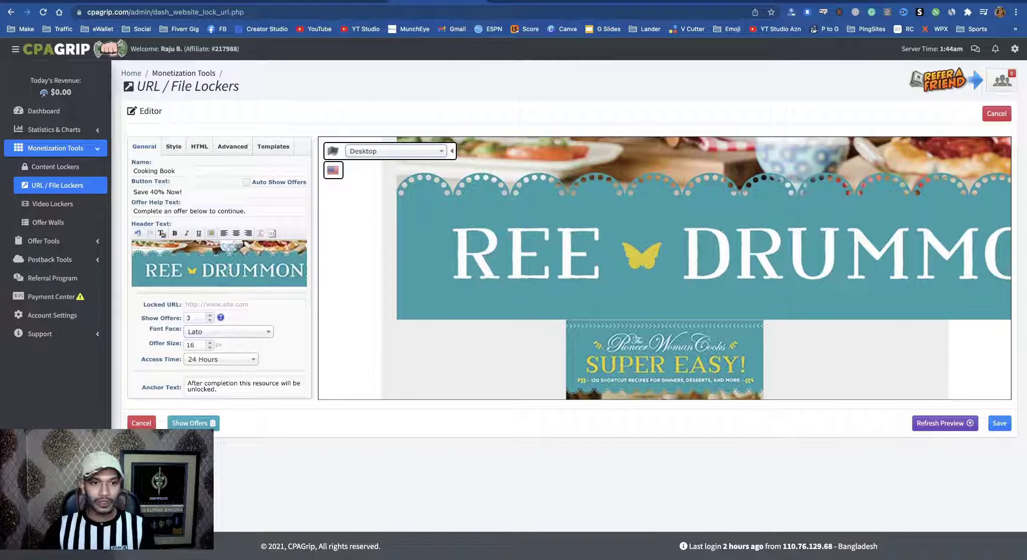
Remove both cover images from the header text, keeping the heading and the blank line below it
scroll(229, 271, down, 5)
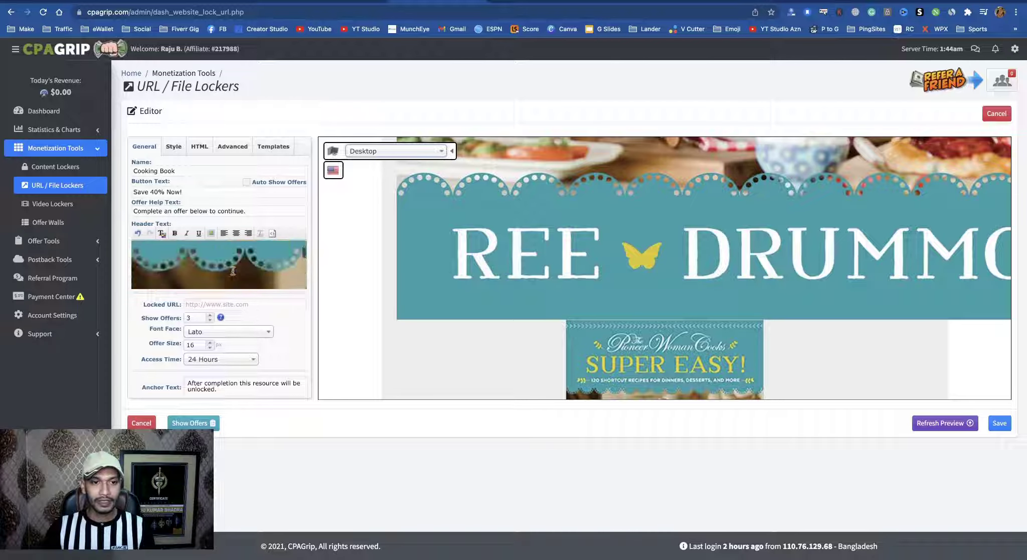
scroll(232, 270, down, 4)
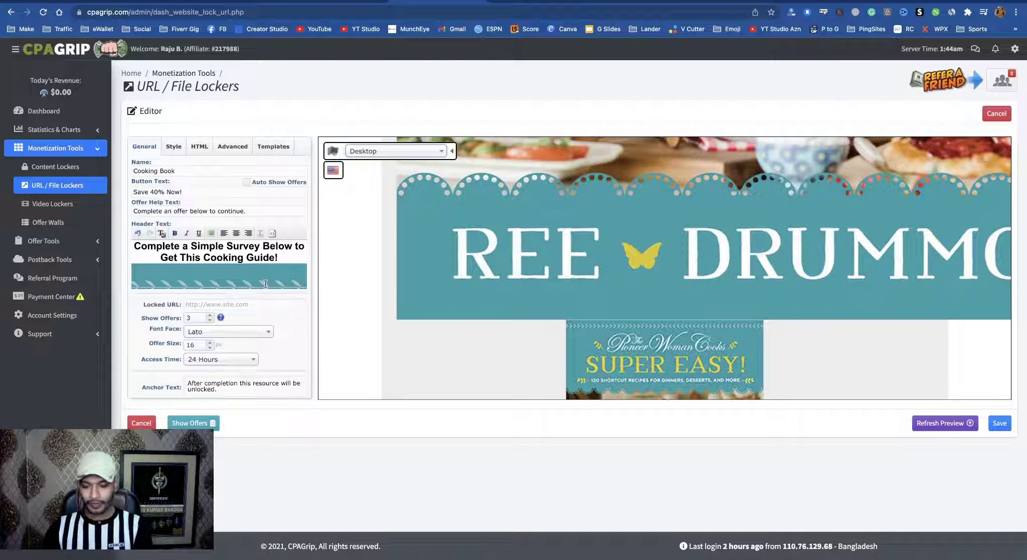
scroll(265, 283, up, 2)
scroll(652, 381, up, 3)
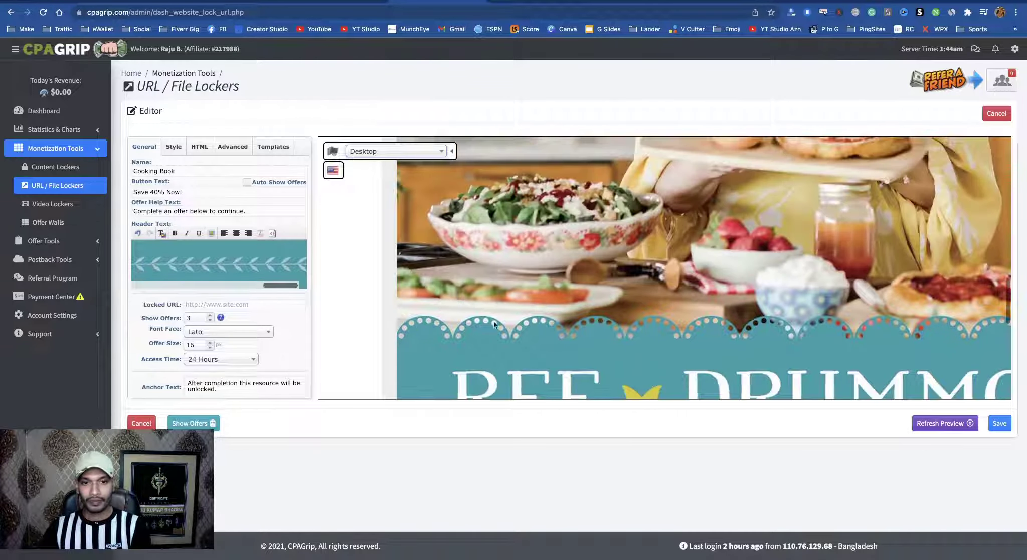
scroll(219, 267, down, 3)
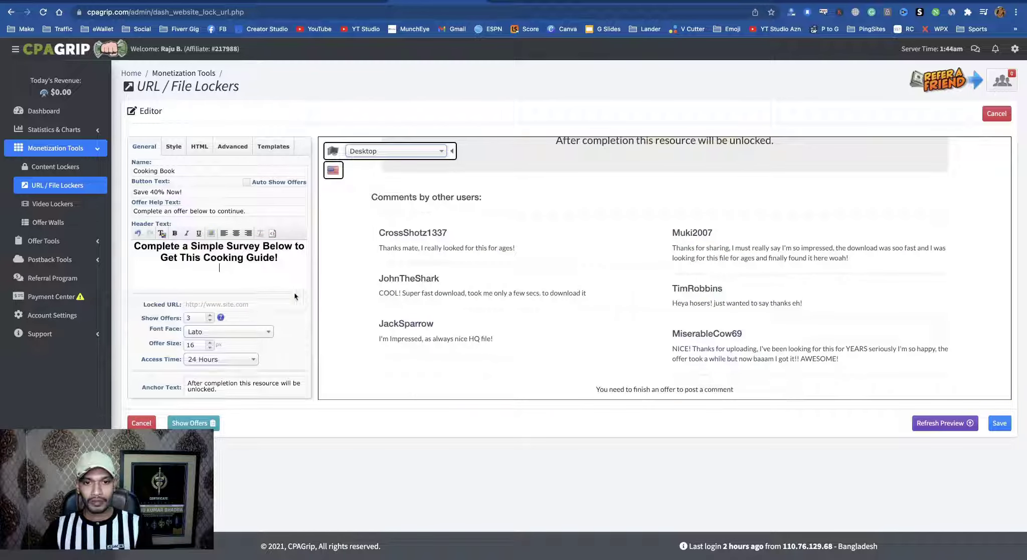
Insert only the smaller Amazon cover image on the blank line below the header text using its copied address
click(211, 233)
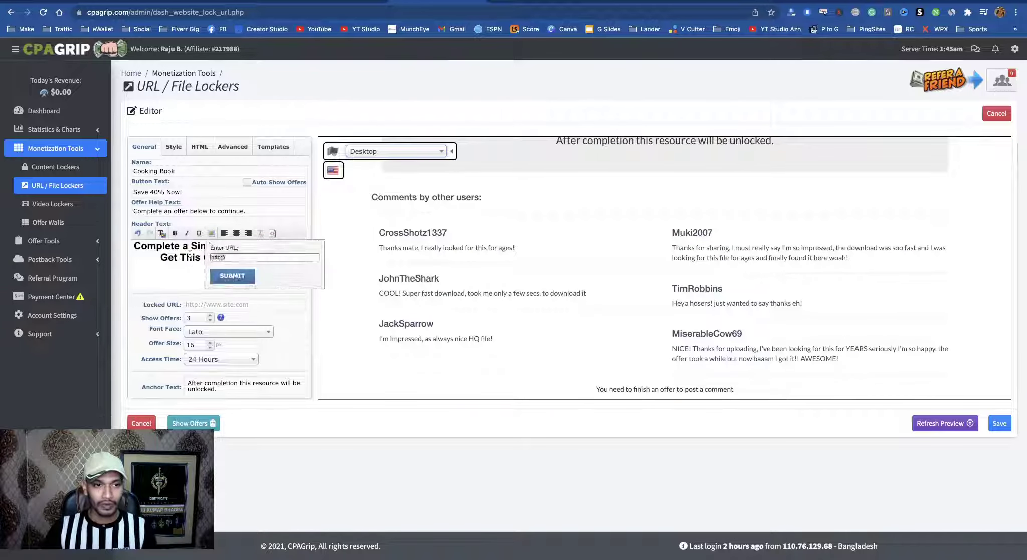
right_click(215, 256)
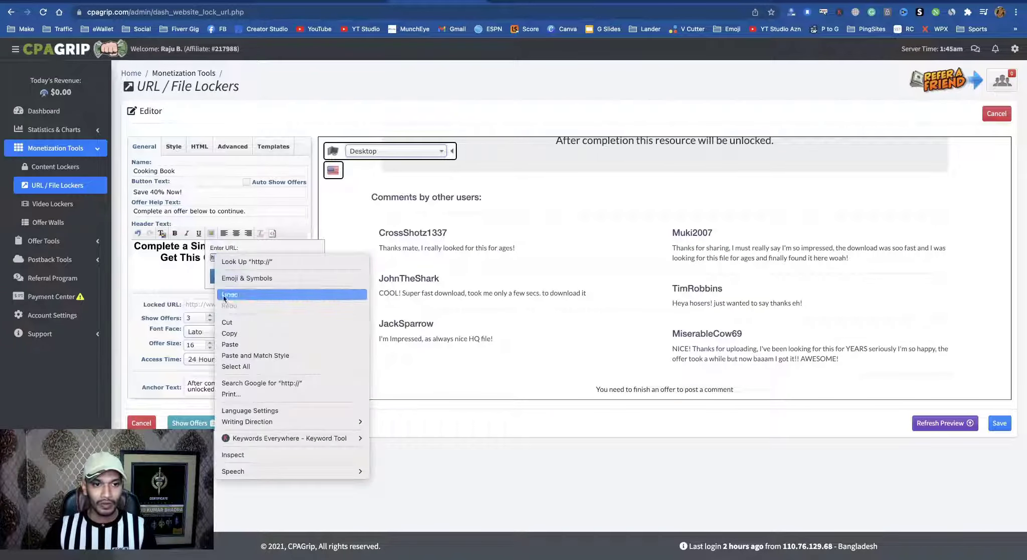
click(234, 344)
click(232, 277)
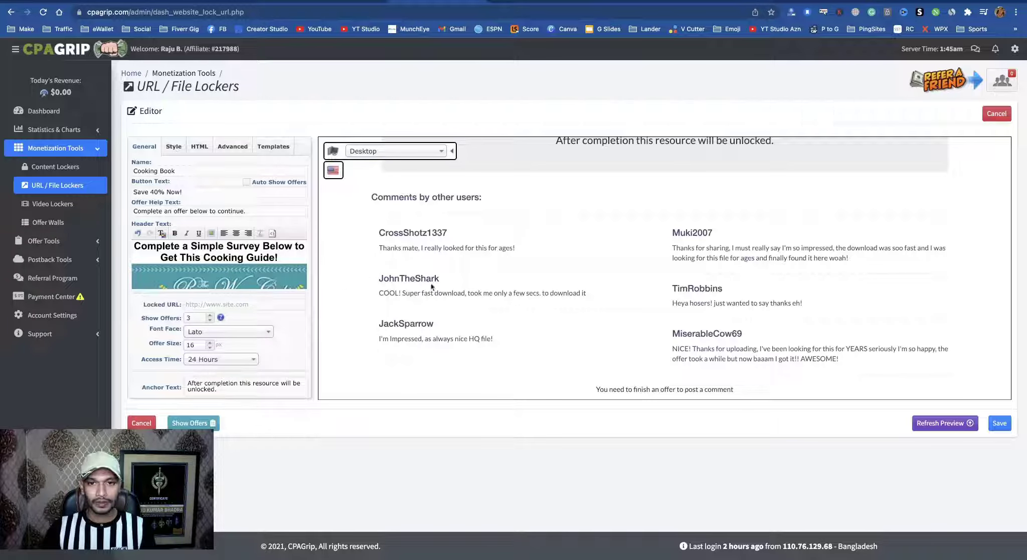
Review the heading, cover image, button and comments in the locker's Desktop preview
scroll(386, 297, down, 3)
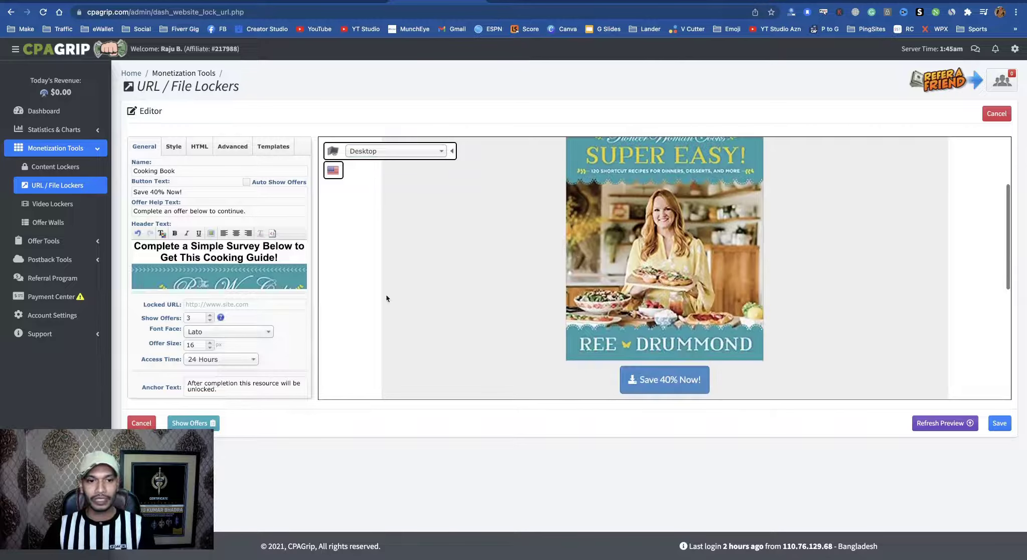
scroll(735, 298, up, 3)
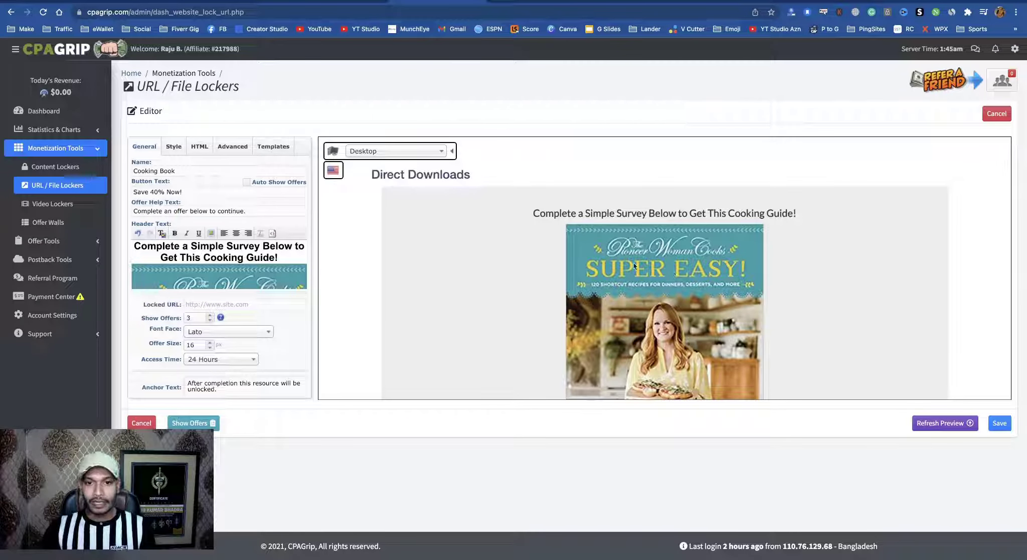
scroll(699, 341, down, 4)
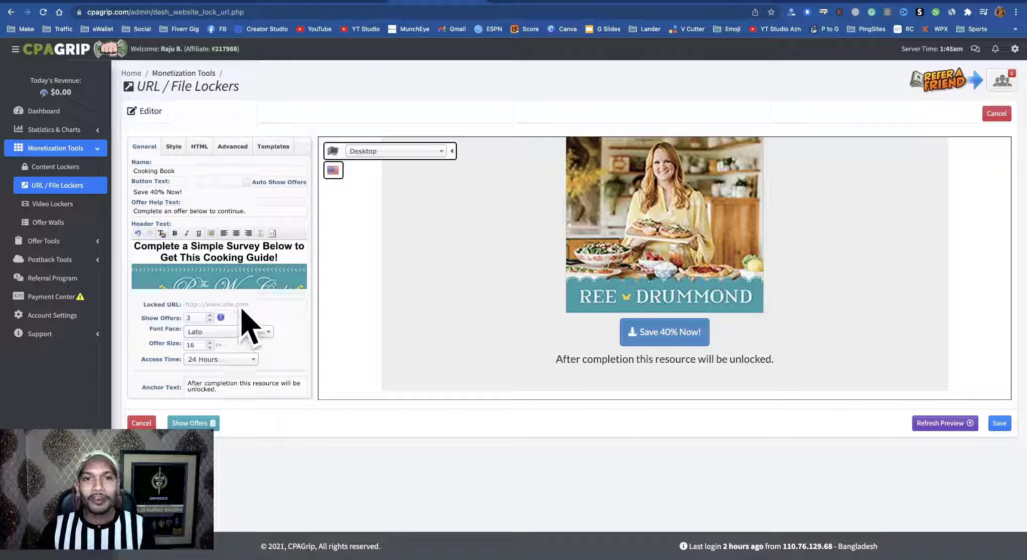
Switch to the Amazon page of The Pioneer Woman Cooks—Super Easy! and copy its full web address
click(622, 2)
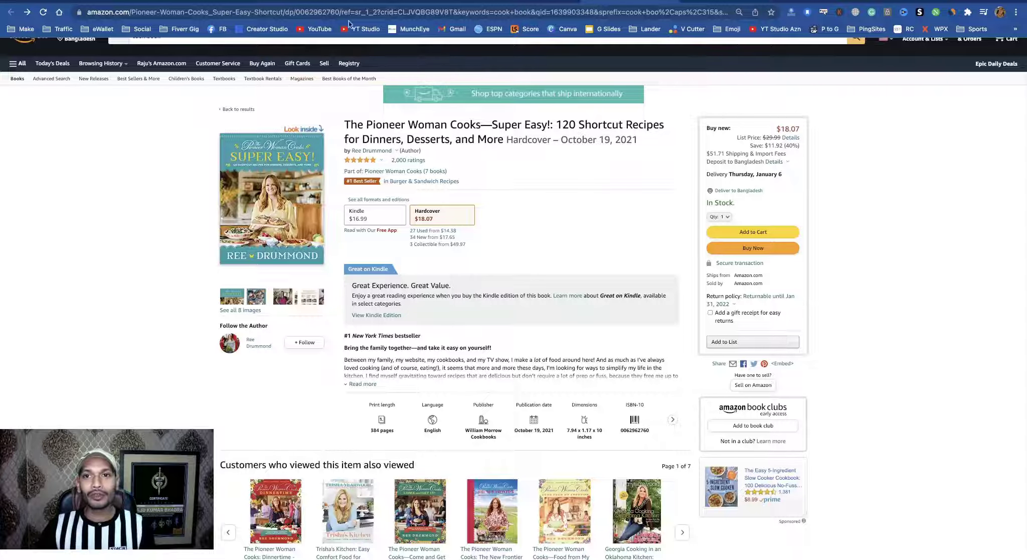
click(329, 12)
right_click(330, 13)
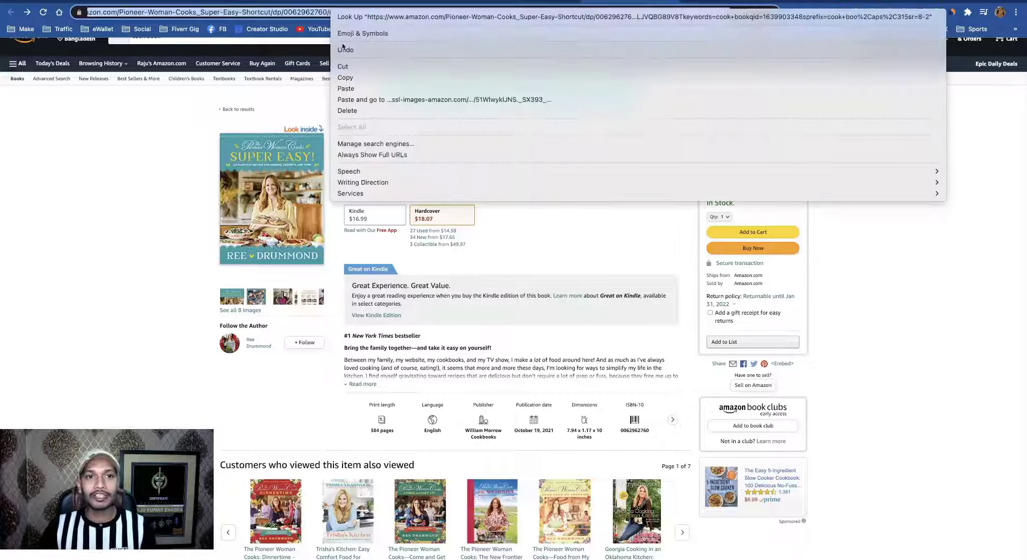
click(351, 78)
Back in CPAGrip, set the locker's Locked URL to the copied Amazon product address
click(432, 1)
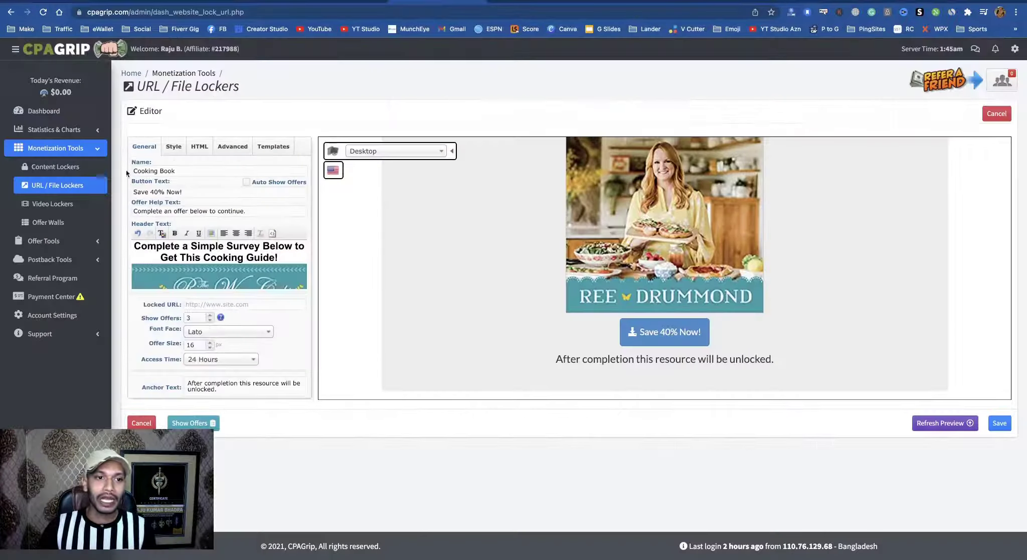
click(198, 304)
right_click(199, 306)
click(213, 378)
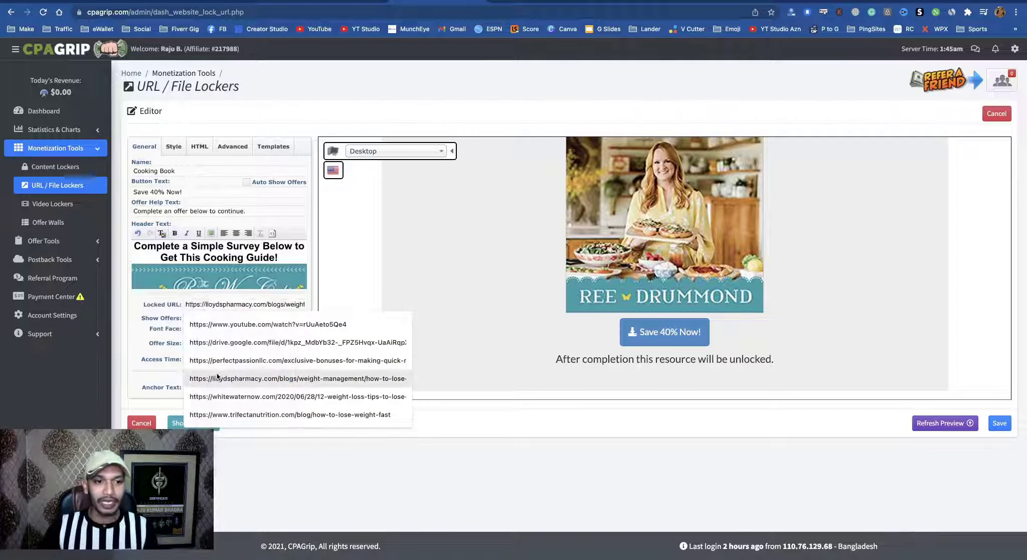
click(138, 346)
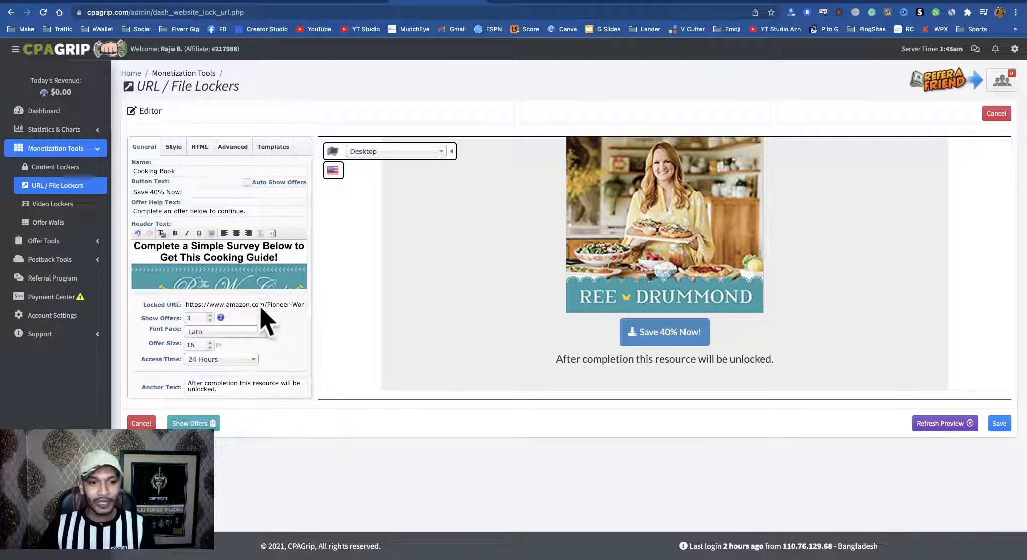
Refresh and review the Desktop preview of the Cooking Book locker, and save the locker
scroll(267, 258, down, 3)
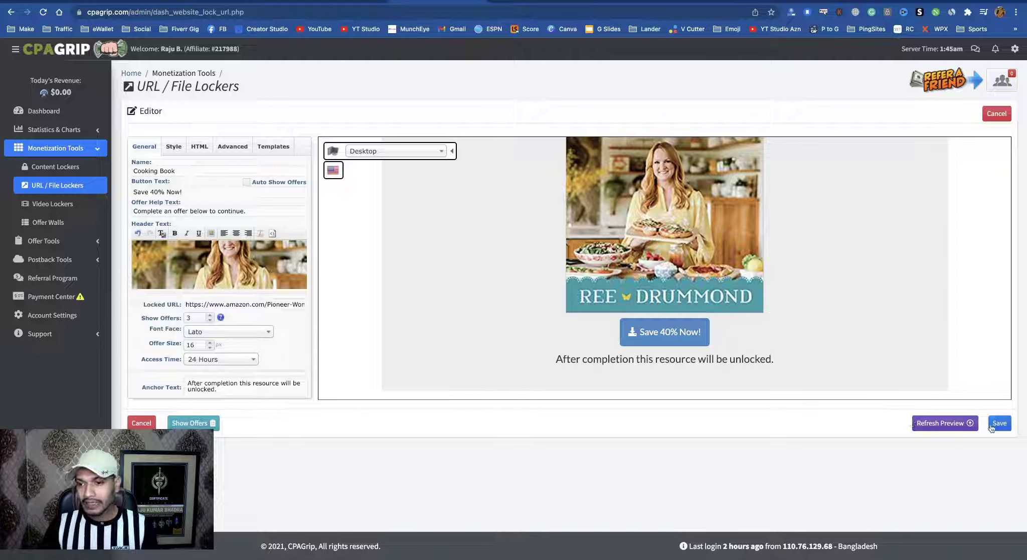
click(938, 426)
scroll(628, 325, down, 5)
scroll(628, 326, up, 5)
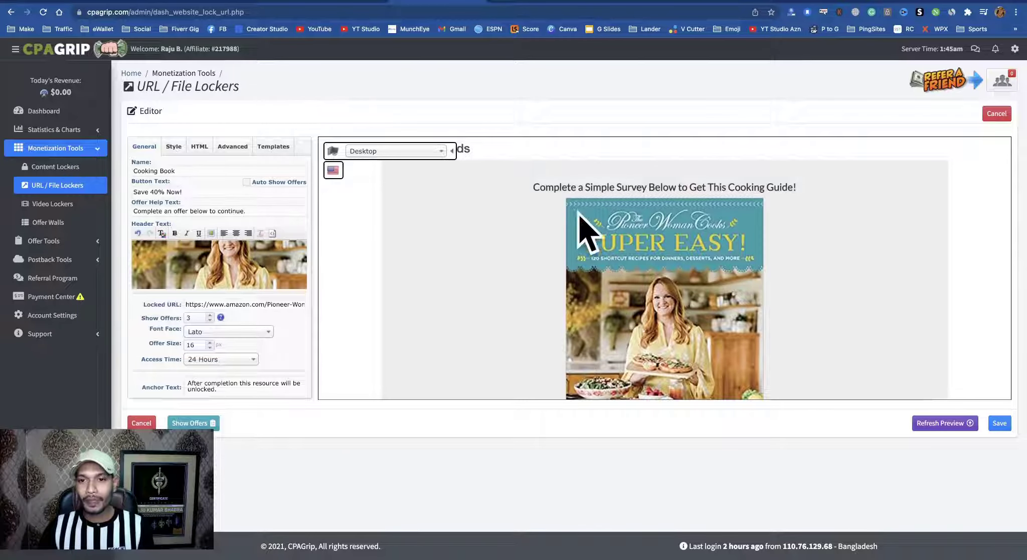
scroll(639, 366, down, 6)
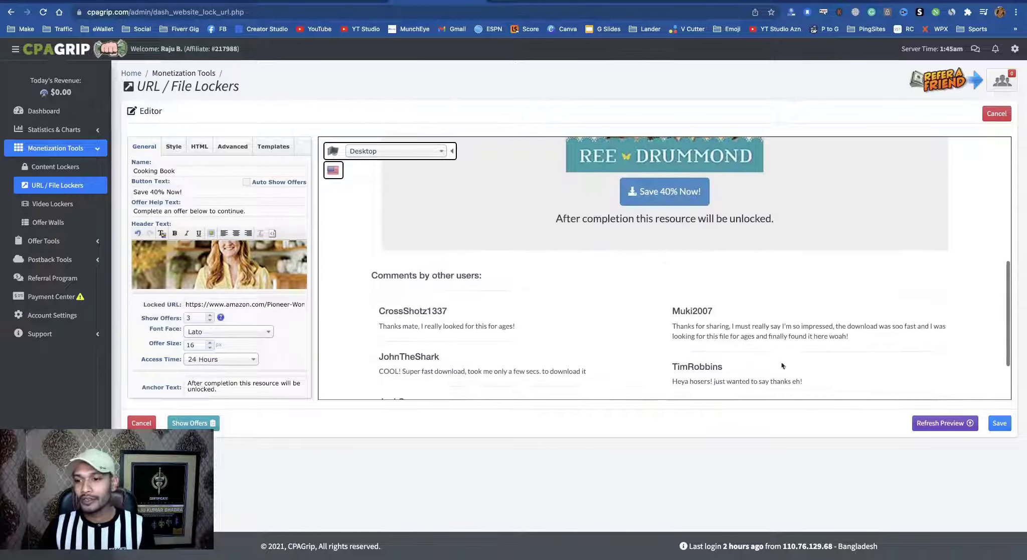
click(1000, 423)
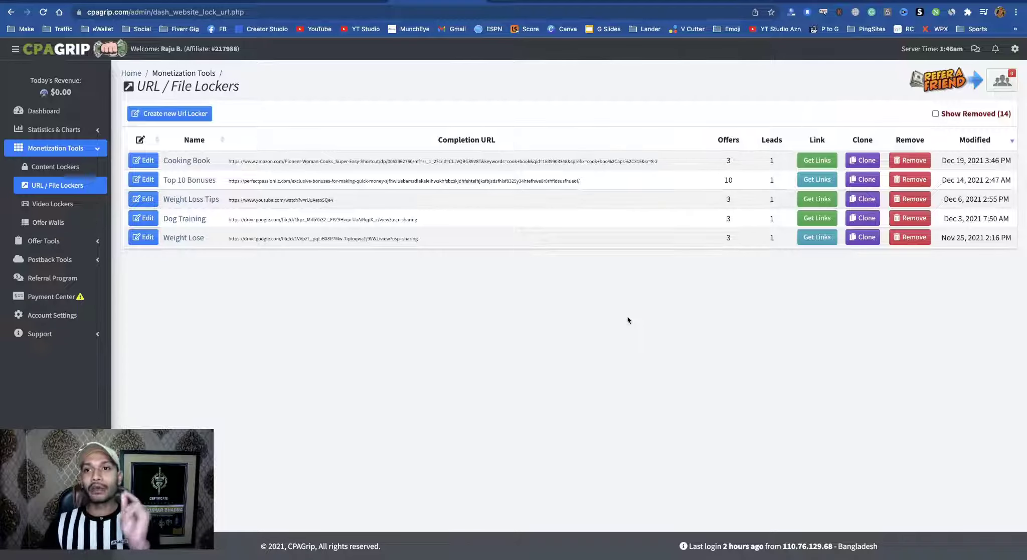
Switch to the systeme.io page editor and look over the cookbook landing page's headline and images
click(714, 4)
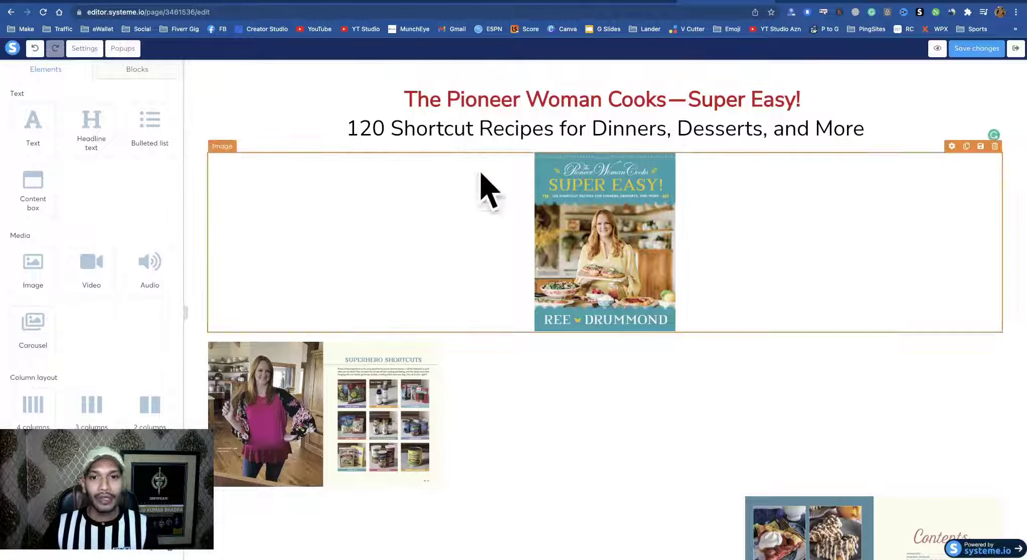
scroll(697, 316, down, 1)
scroll(600, 330, down, 3)
scroll(600, 330, up, 4)
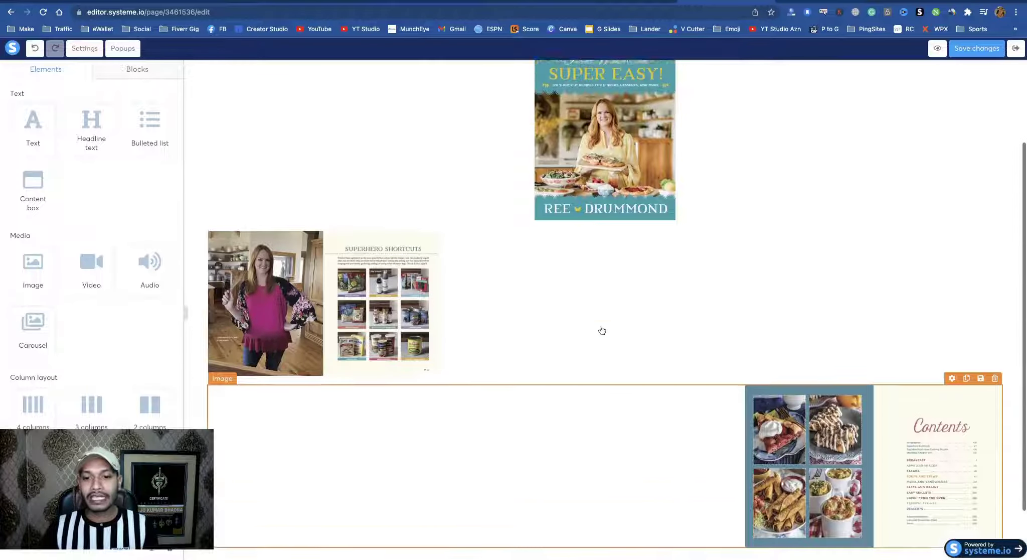